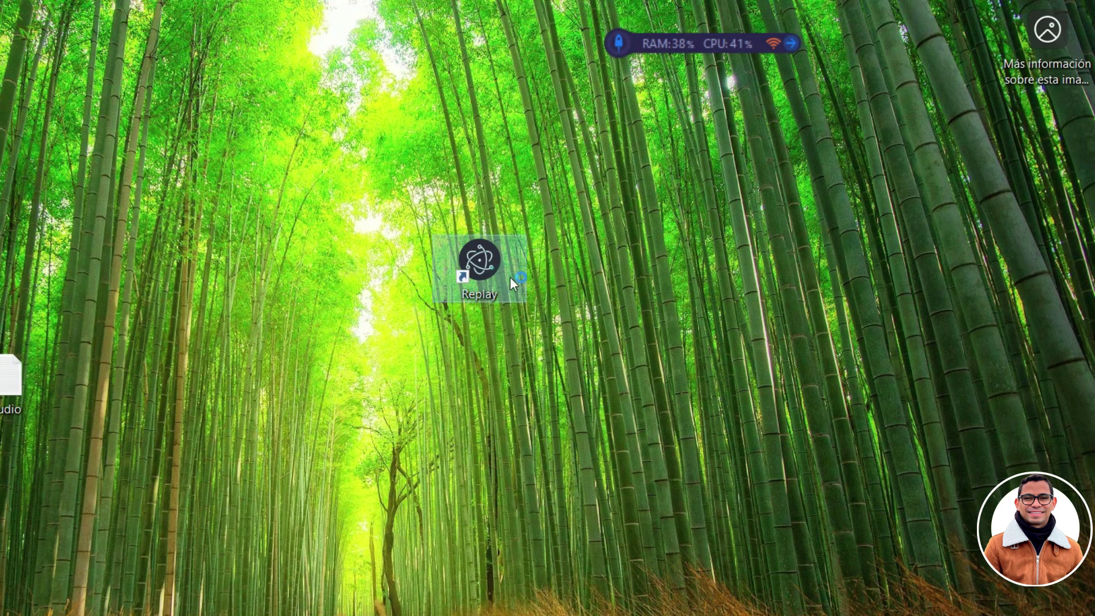
- Launch Replay from its desktop shortcut
double_click(492, 268)
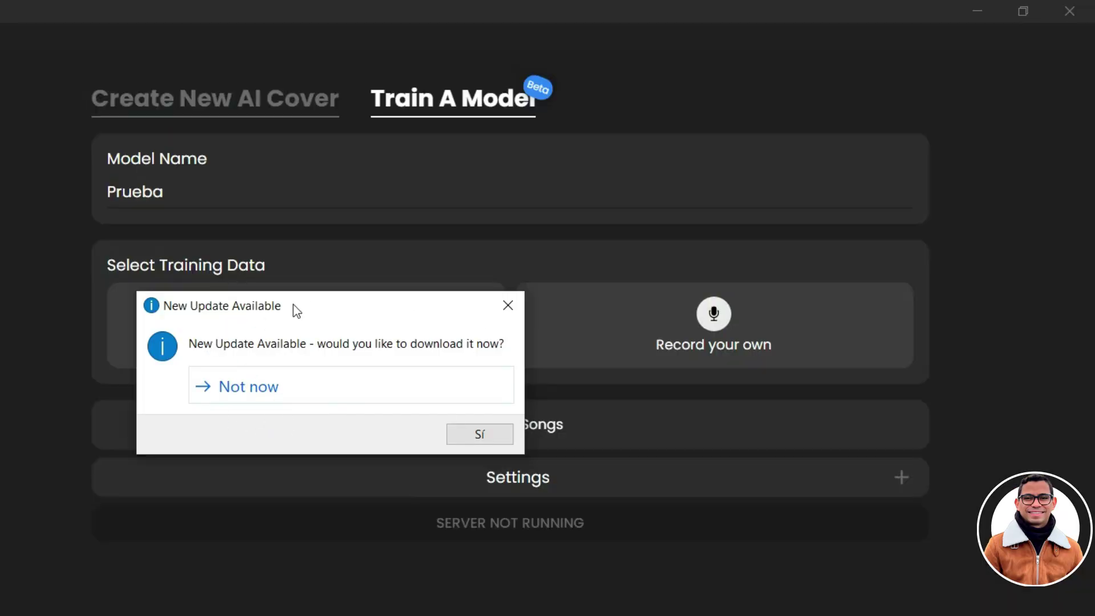
drag(293, 308, 341, 334)
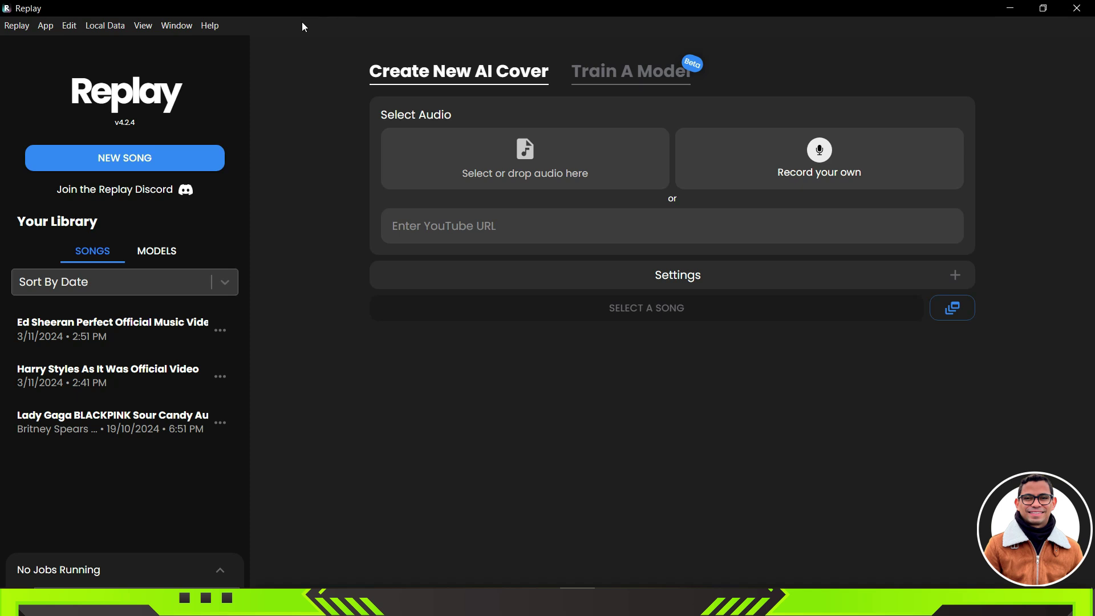
- Open Replay's local RVC models folder and look through the voice model folders stored there
click(111, 28)
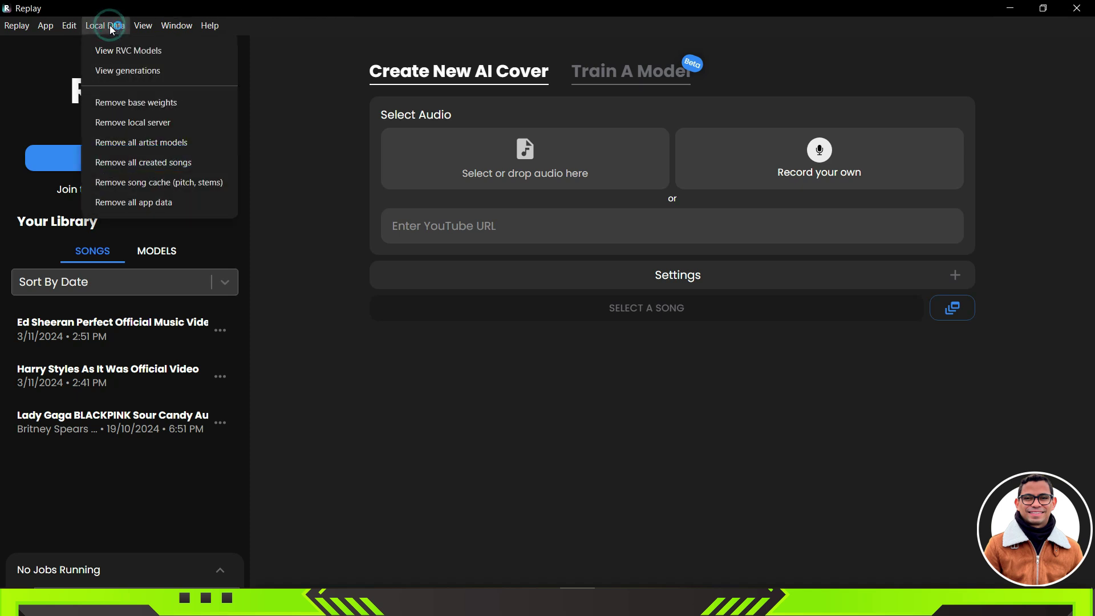
click(153, 53)
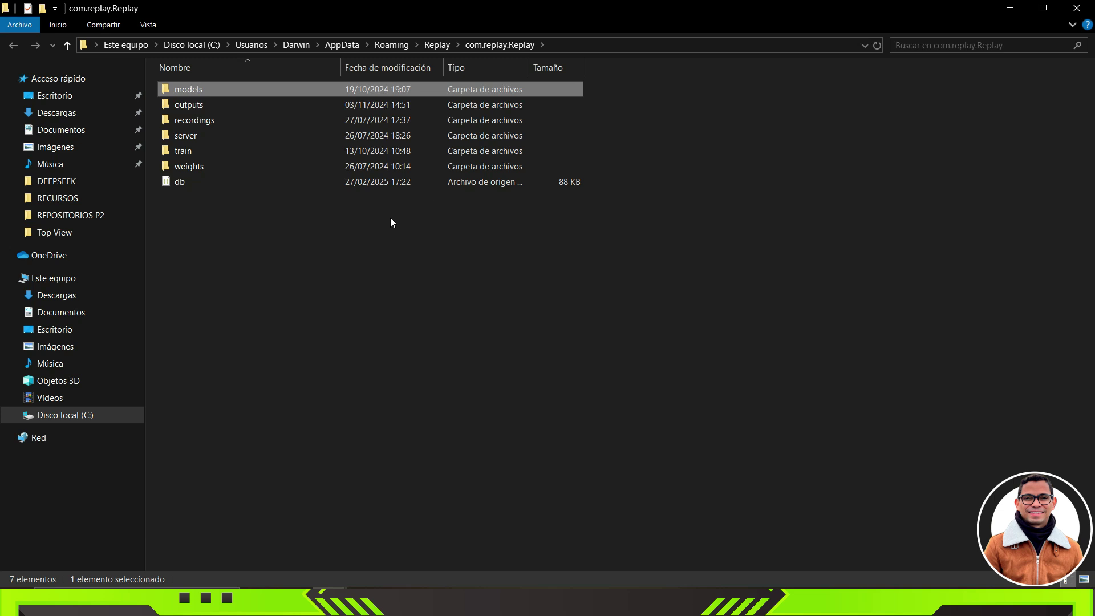
double_click(198, 91)
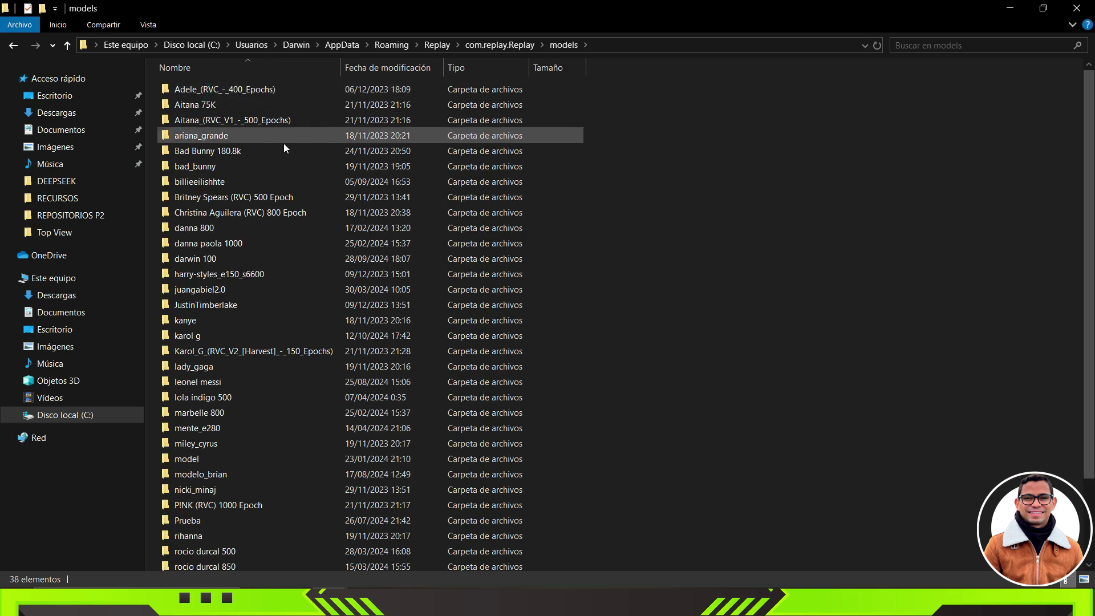
scroll(269, 147, down, 1)
scroll(269, 148, down, 2)
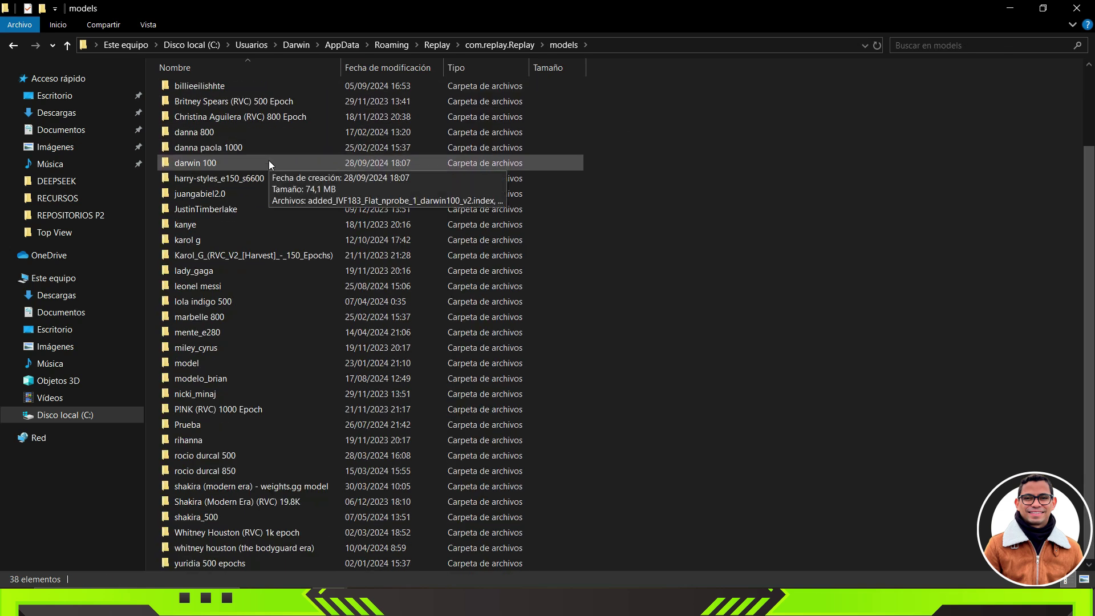
scroll(651, 203, up, 2)
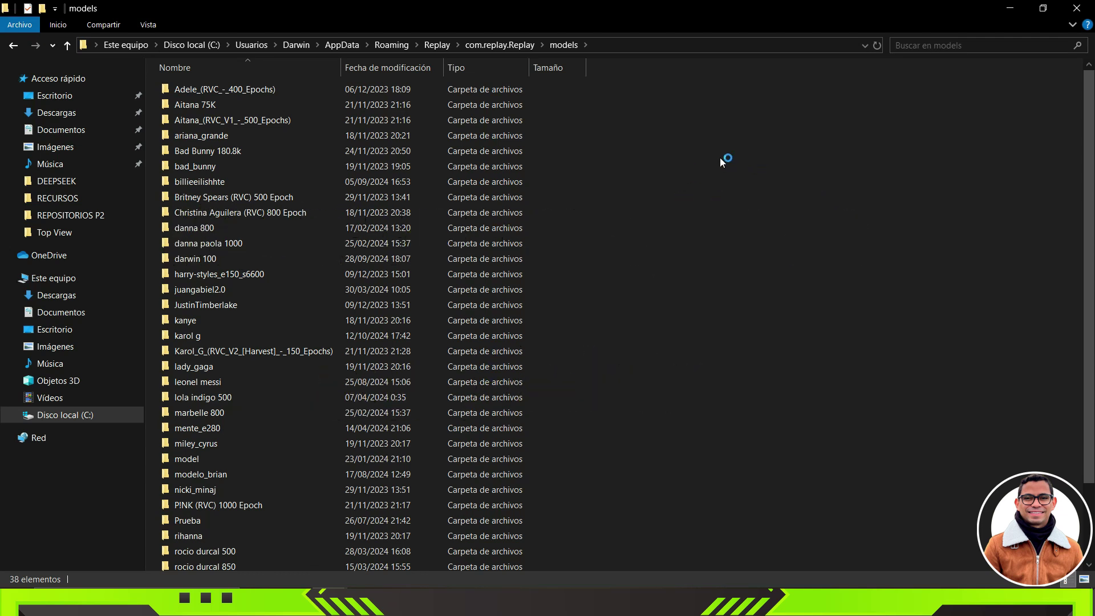
scroll(707, 185, down, 2)
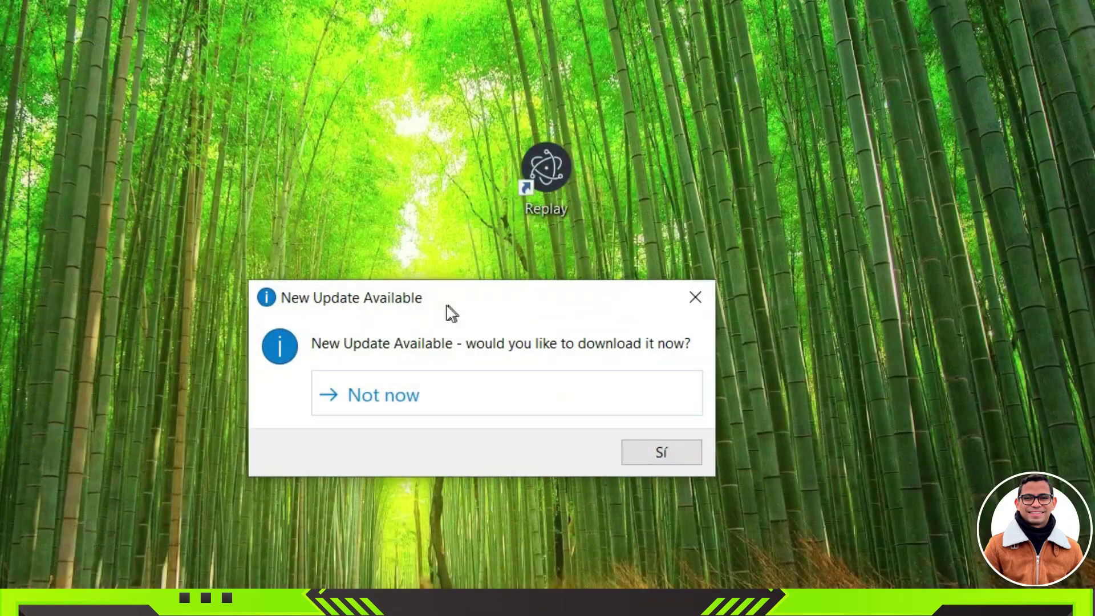
- Accept the offer to download the new Replay update
drag(448, 310, 431, 276)
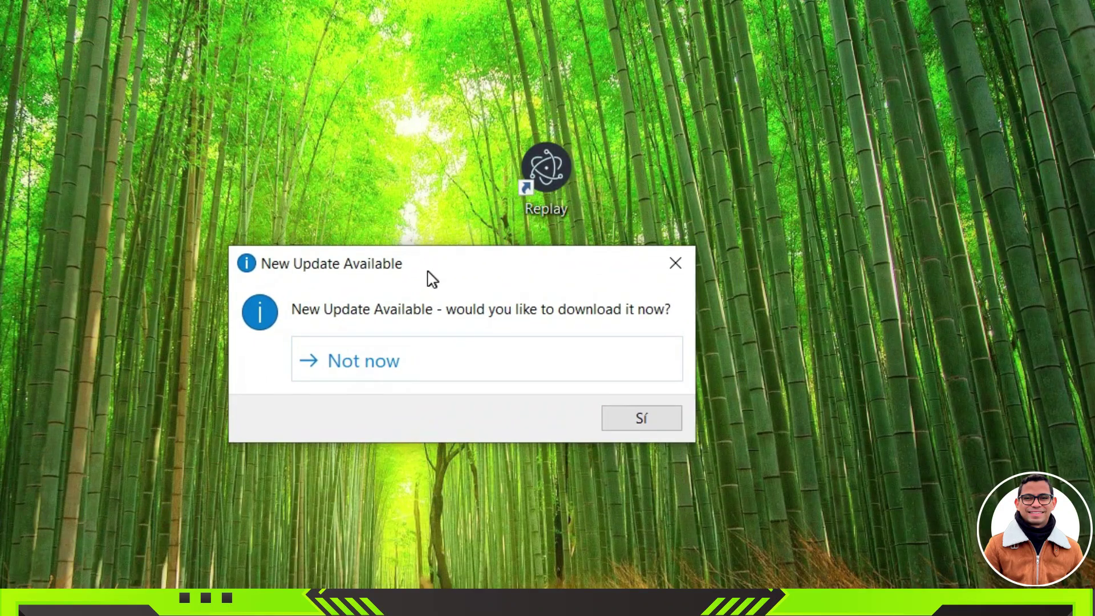
click(640, 421)
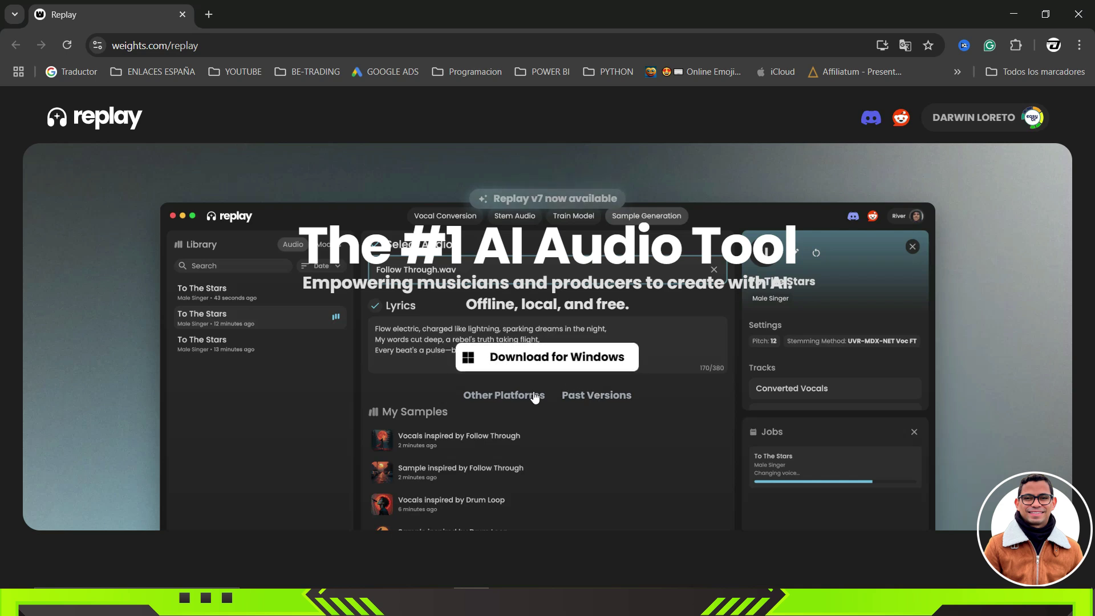
- Examine the list of past Replay versions and the platforms offered for each
click(603, 400)
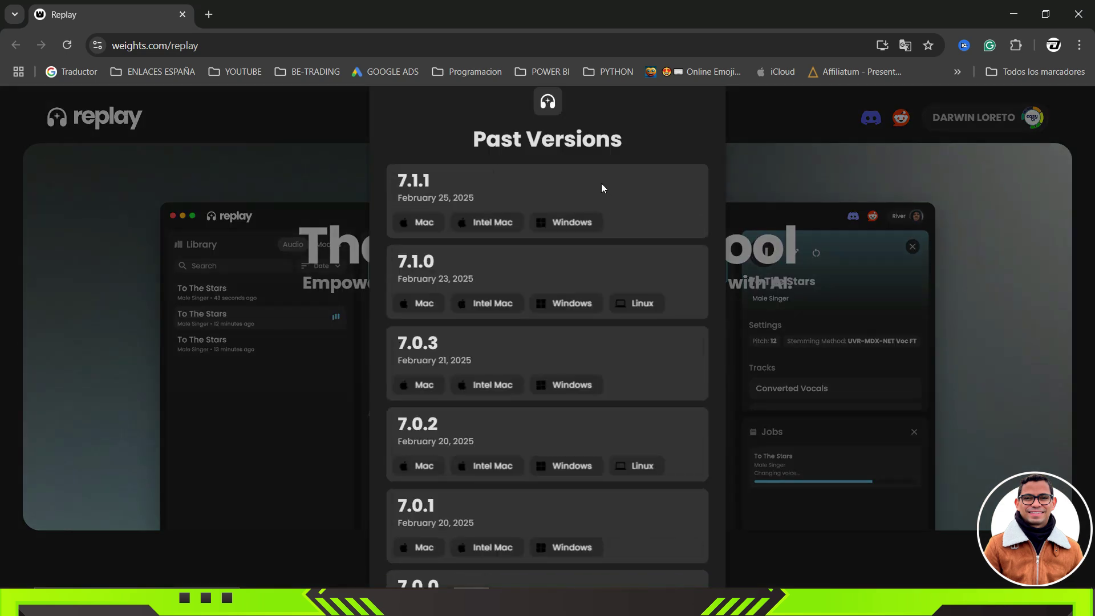
scroll(614, 350, down, 10)
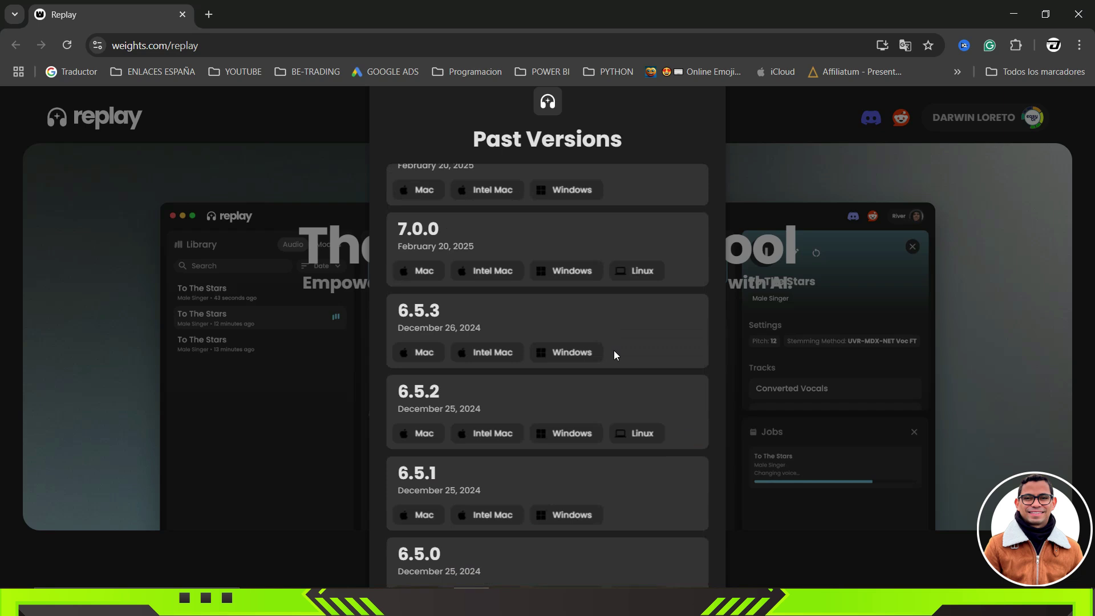
scroll(614, 350, down, 3)
scroll(614, 350, up, 12)
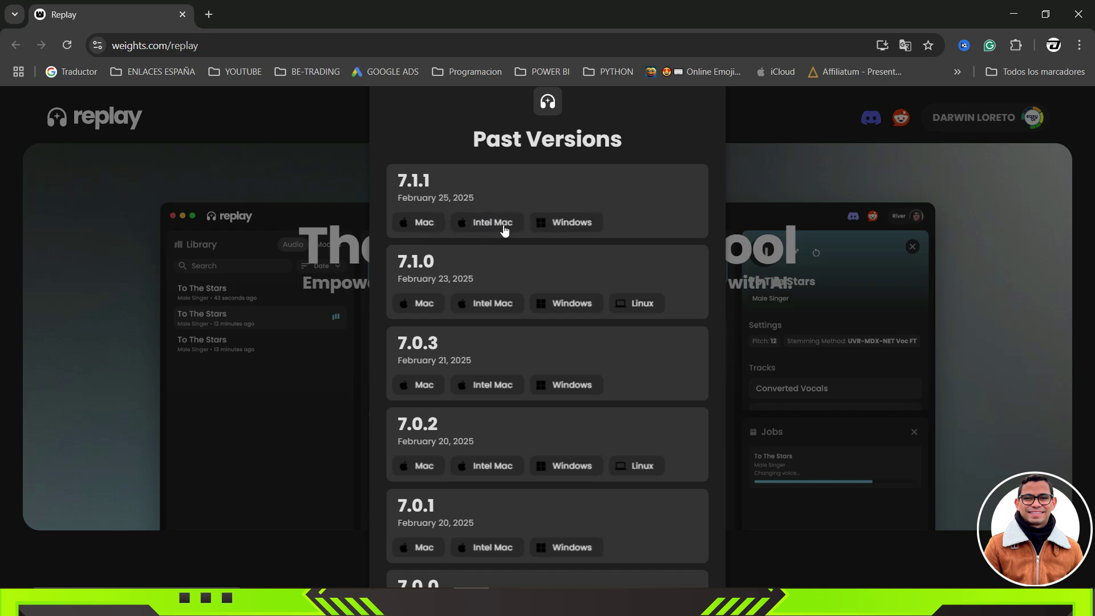
click(570, 224)
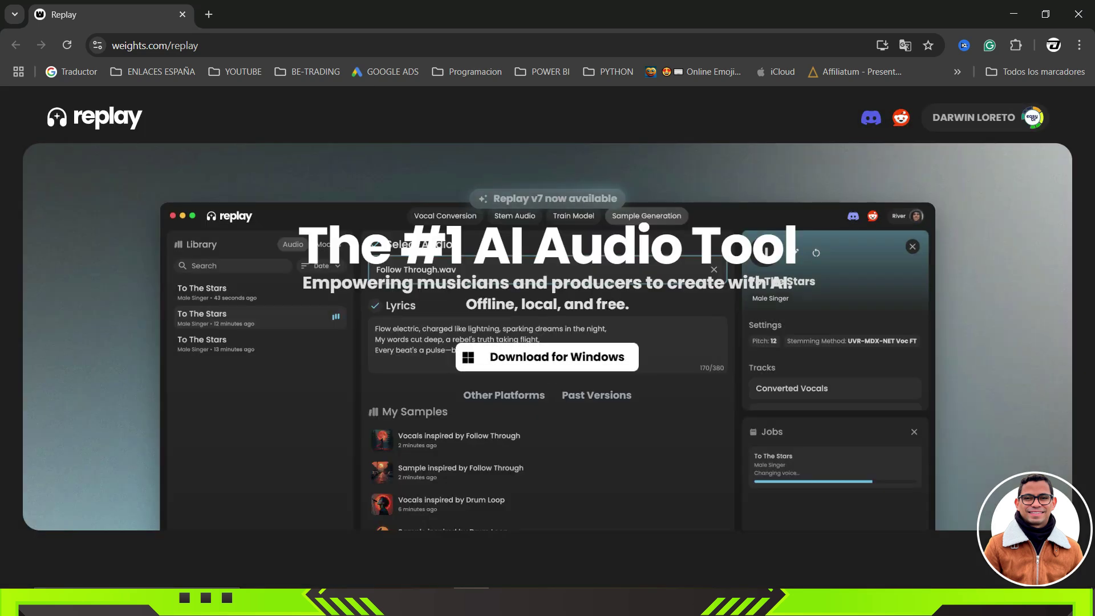
- Download the Windows version of Replay from the other platforms and save it in Descargas as Replay-7.1.1-installer
click(517, 398)
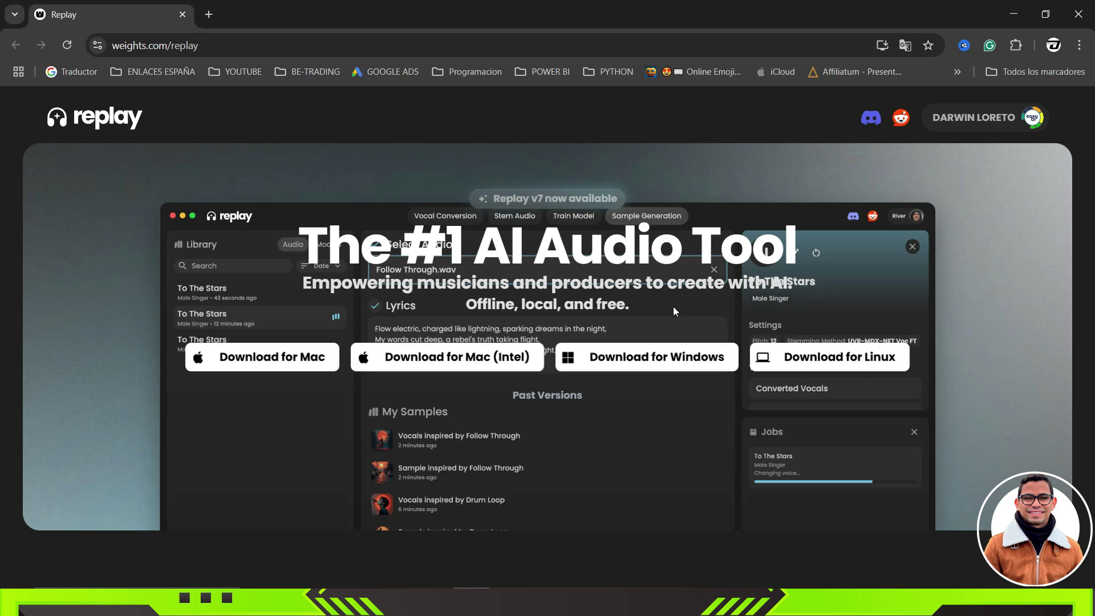
click(671, 364)
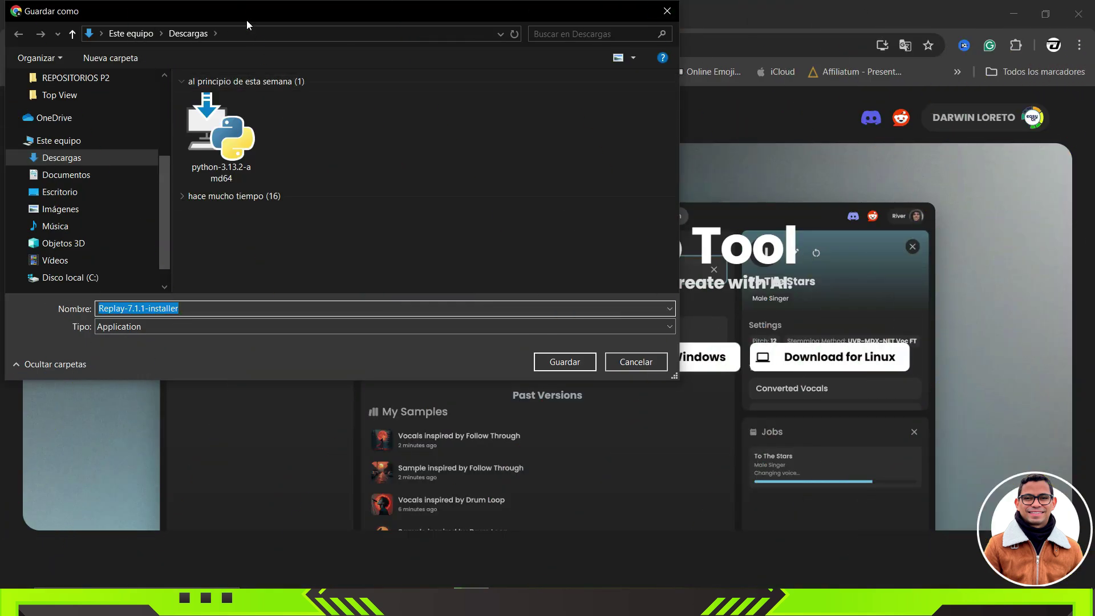
drag(247, 21, 308, 80)
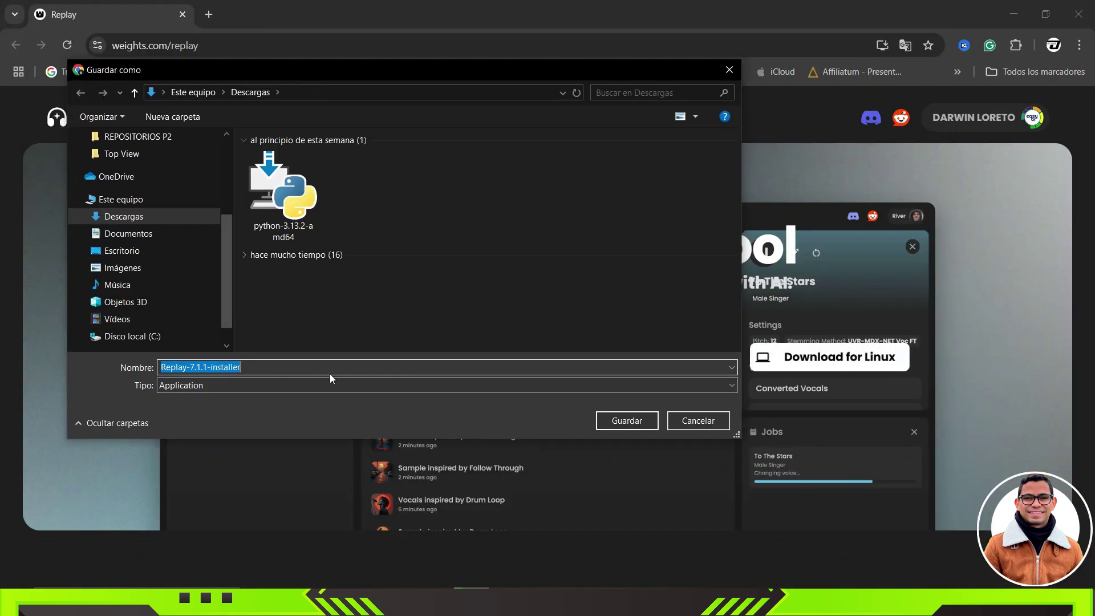
click(640, 423)
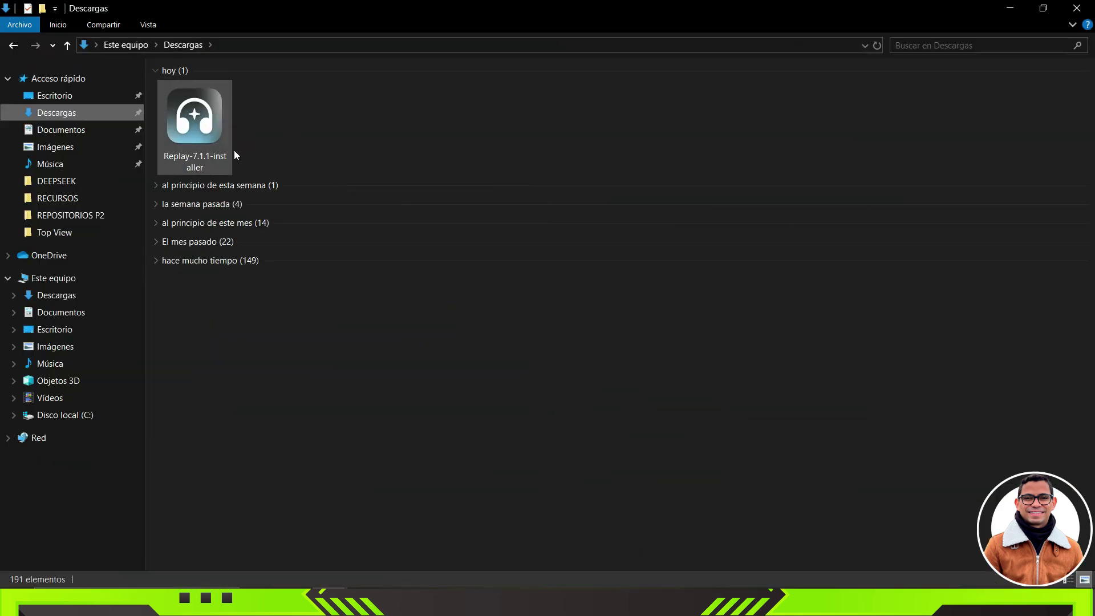
- Run Replay-7.1.1-installer as administrator and allow it to execute despite the SmartScreen notice
click(195, 120)
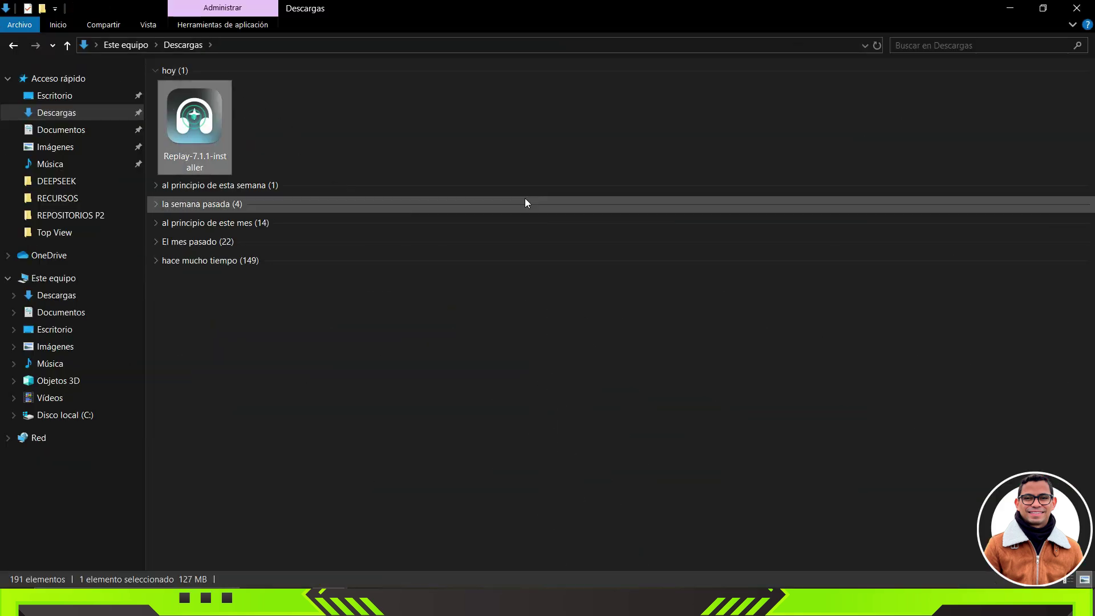
double_click(199, 111)
right_click(211, 121)
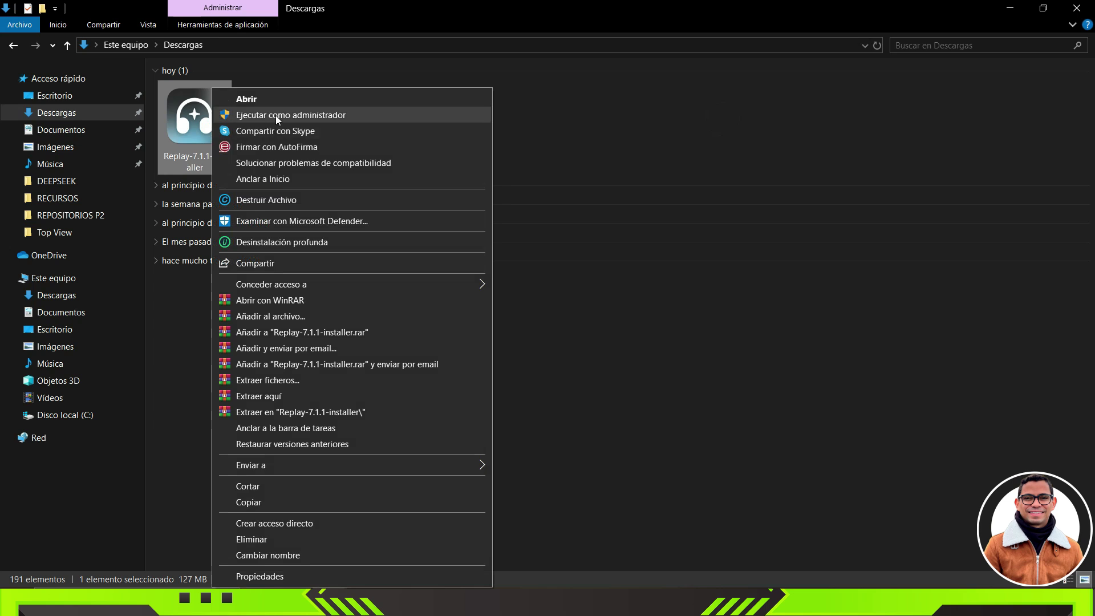
click(312, 115)
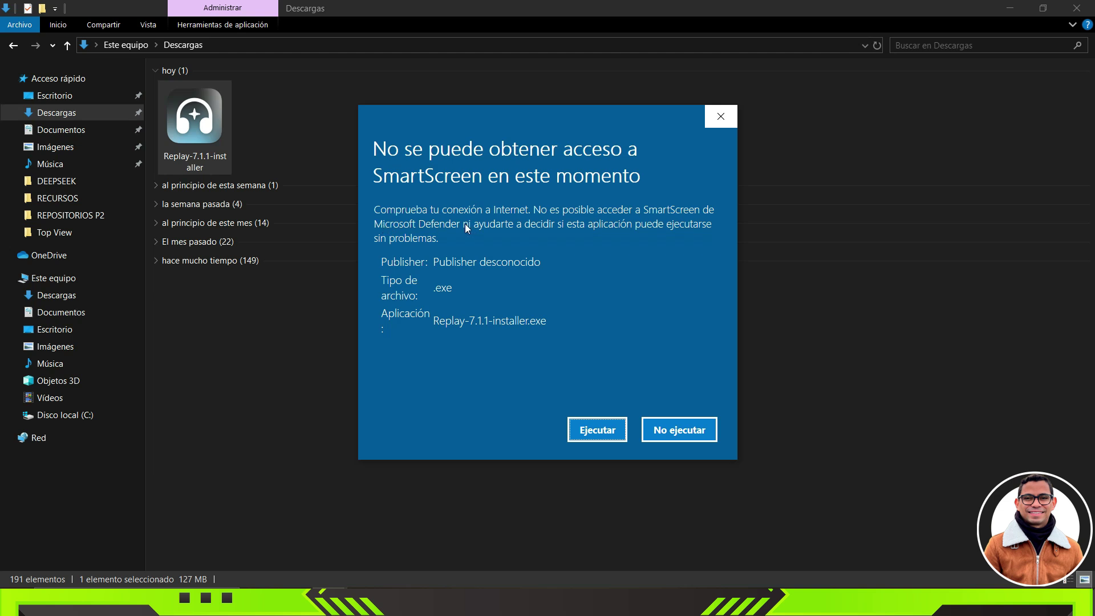
key(Tab)
click(646, 283)
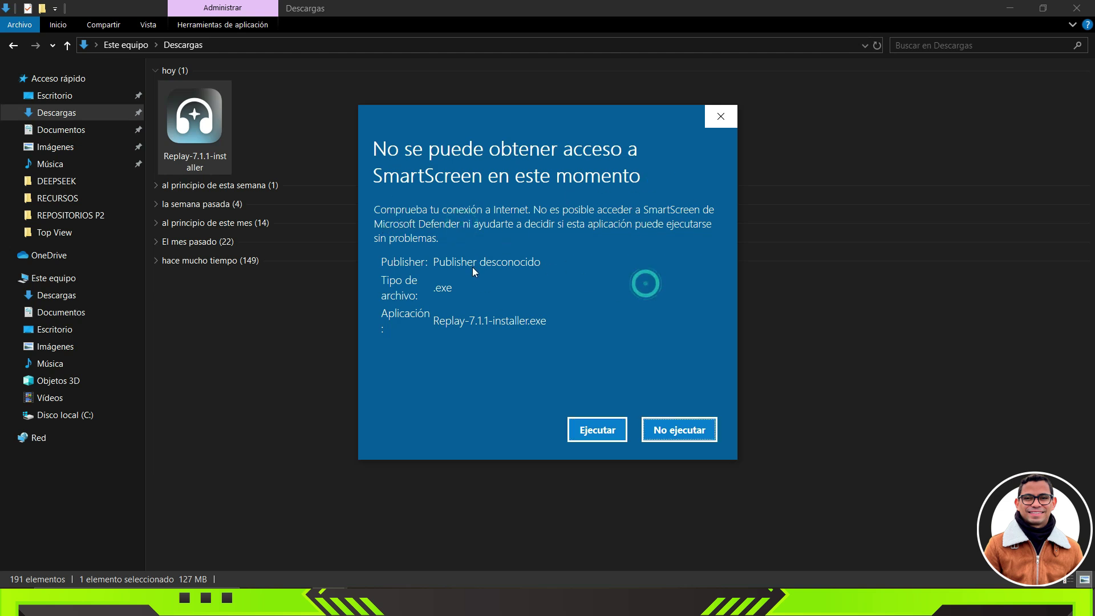
click(592, 432)
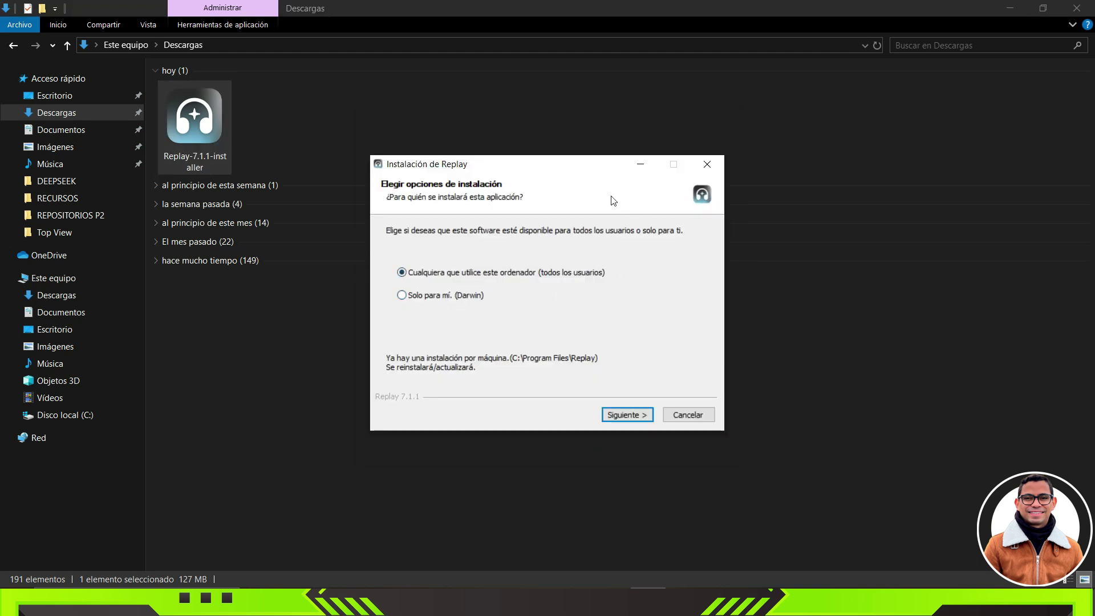
- Install Replay for all users in C:\Program Files\Replay and finish the wizard with Replay set to run
click(623, 417)
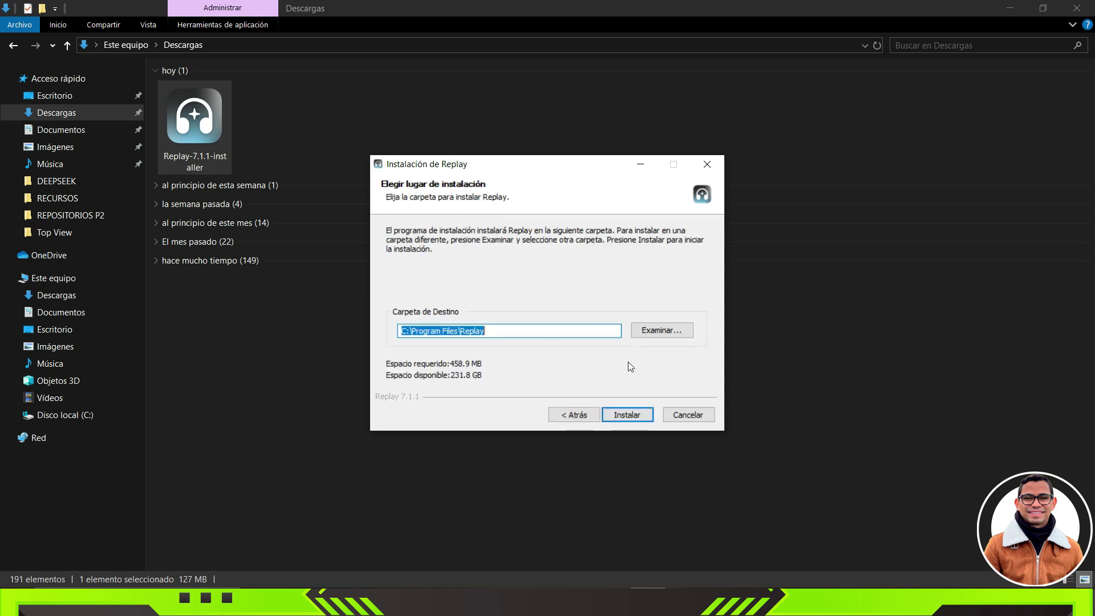
click(630, 415)
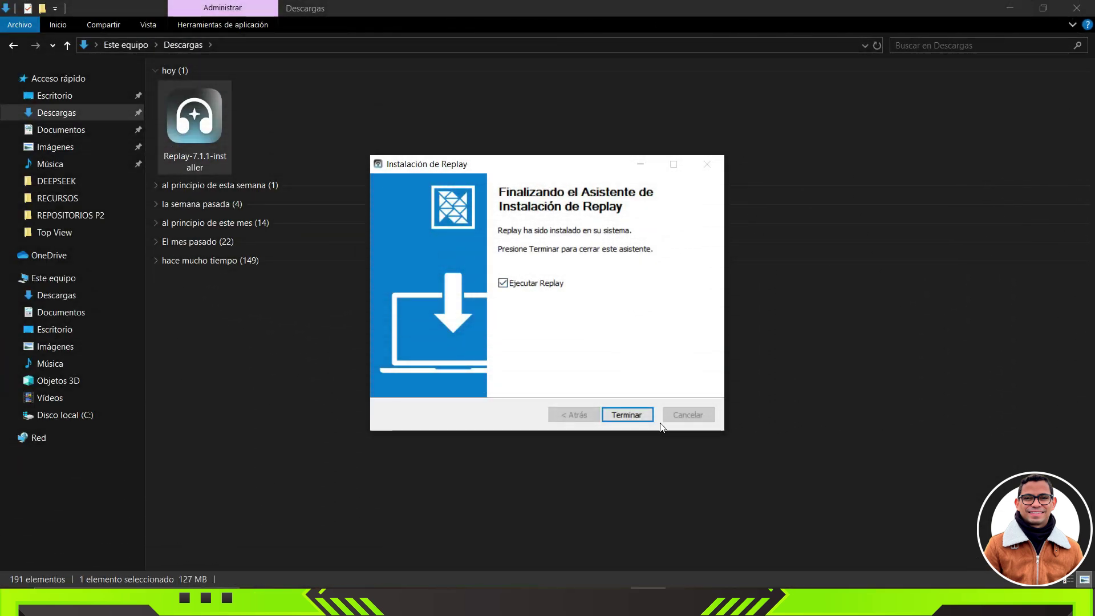
click(628, 416)
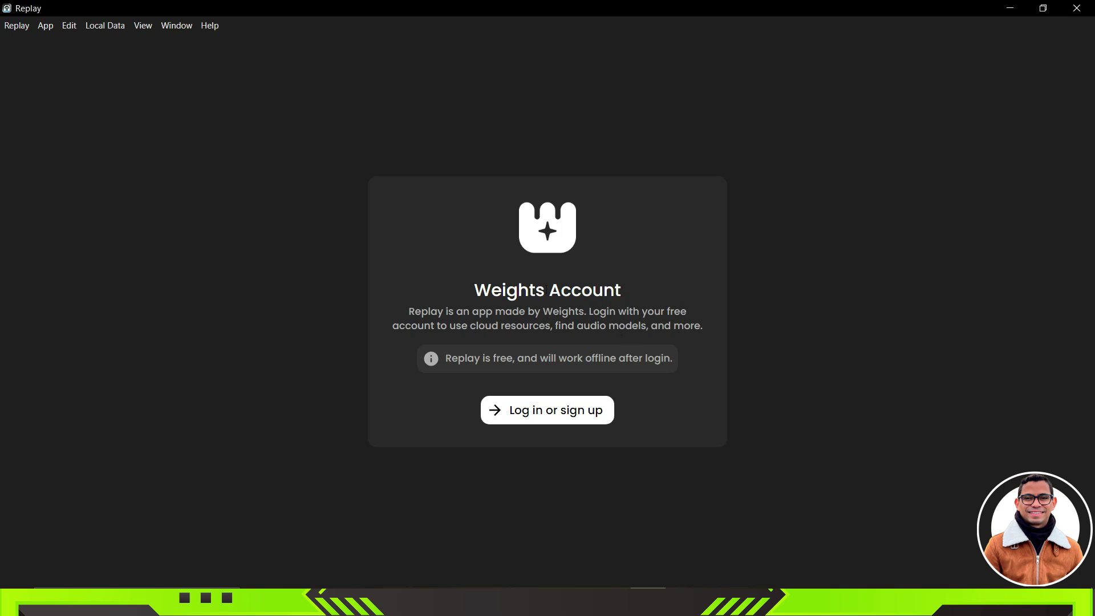
drag(445, 359, 679, 358)
click(579, 356)
drag(521, 358, 665, 367)
click(662, 382)
click(535, 412)
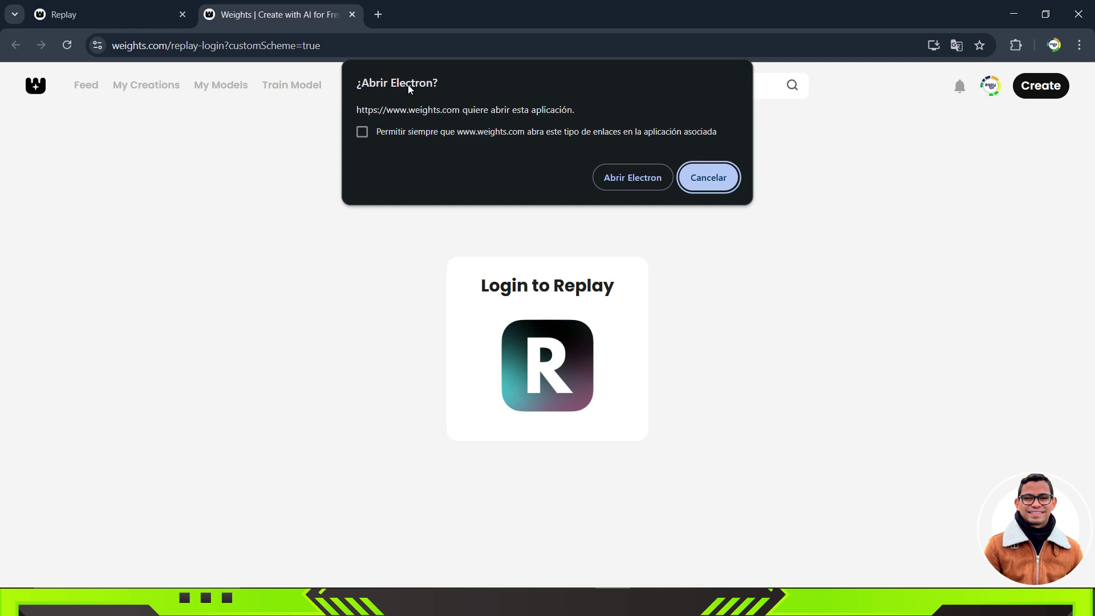
click(362, 132)
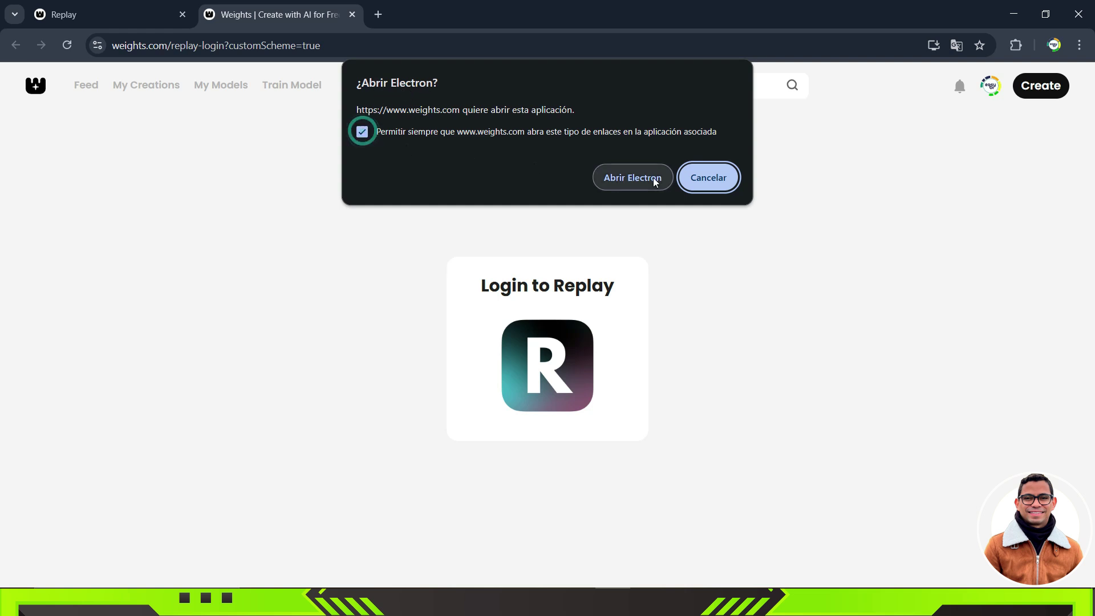
click(633, 178)
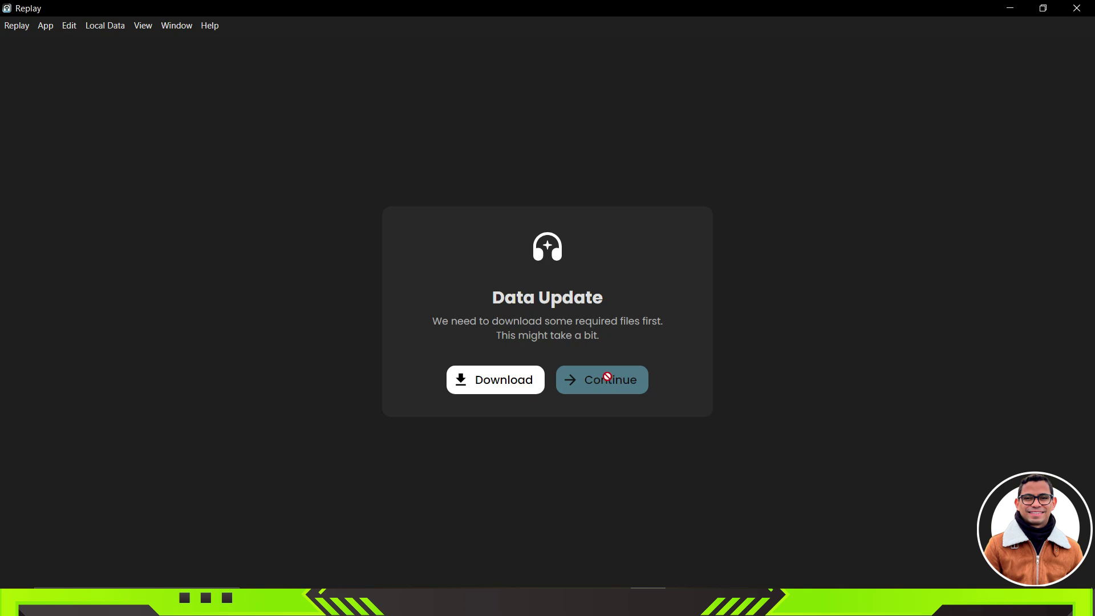
click(505, 381)
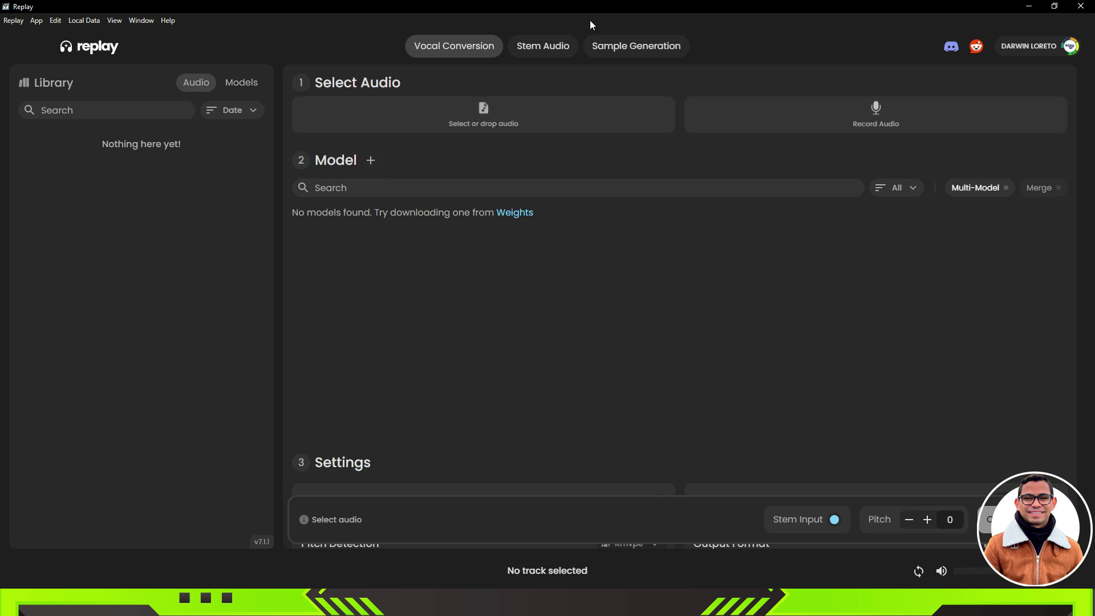
- Examine the Stem Audio options and the Vocal Conversion sections, including its pitch and output settings
click(547, 45)
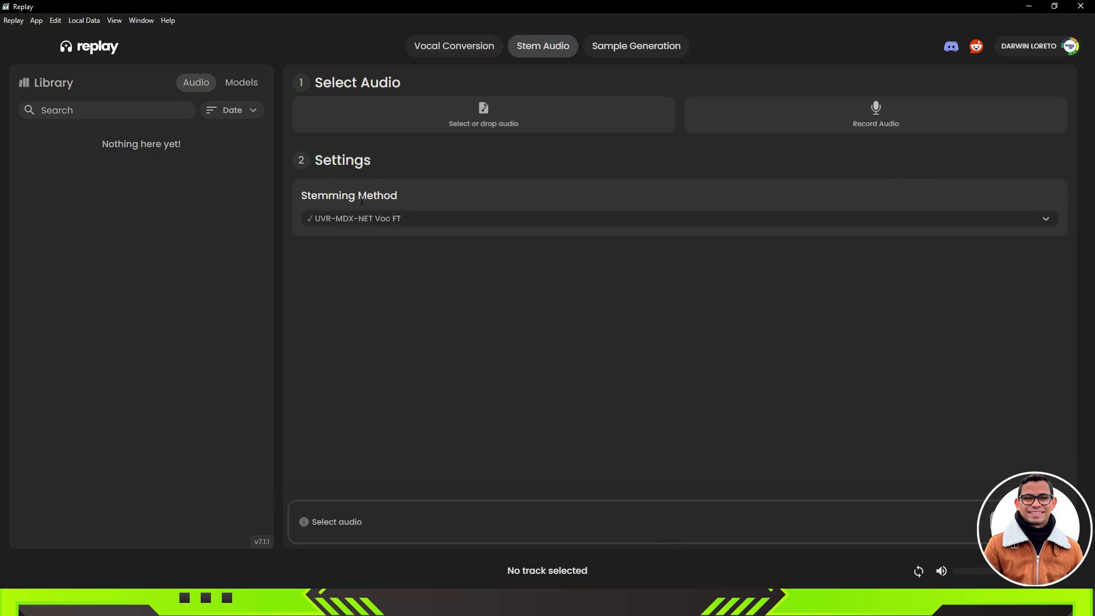
click(470, 45)
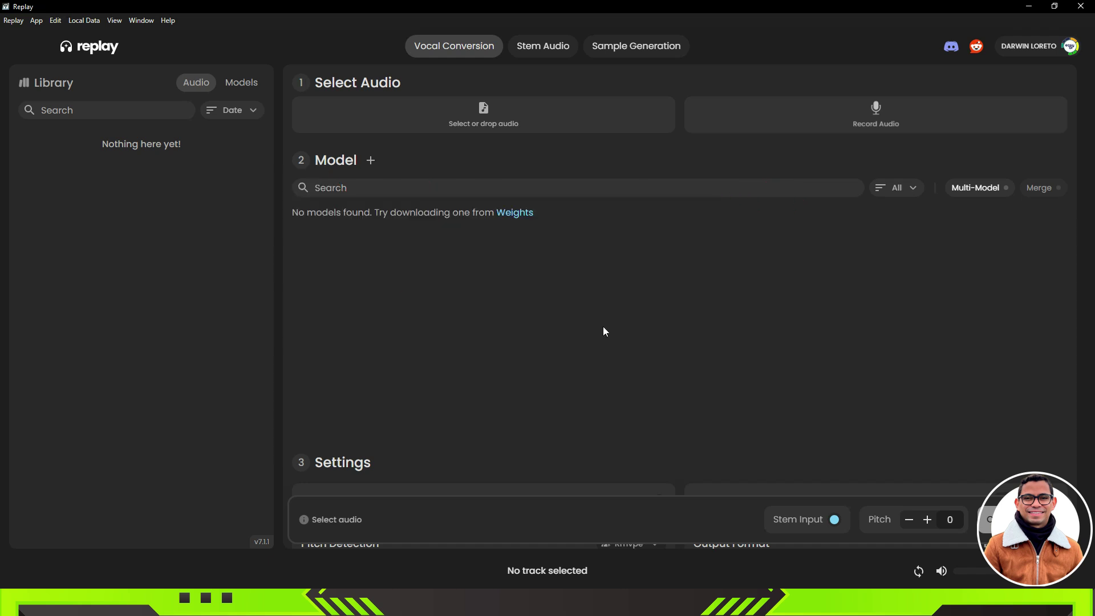
scroll(605, 331, down, 1)
scroll(602, 328, down, 1)
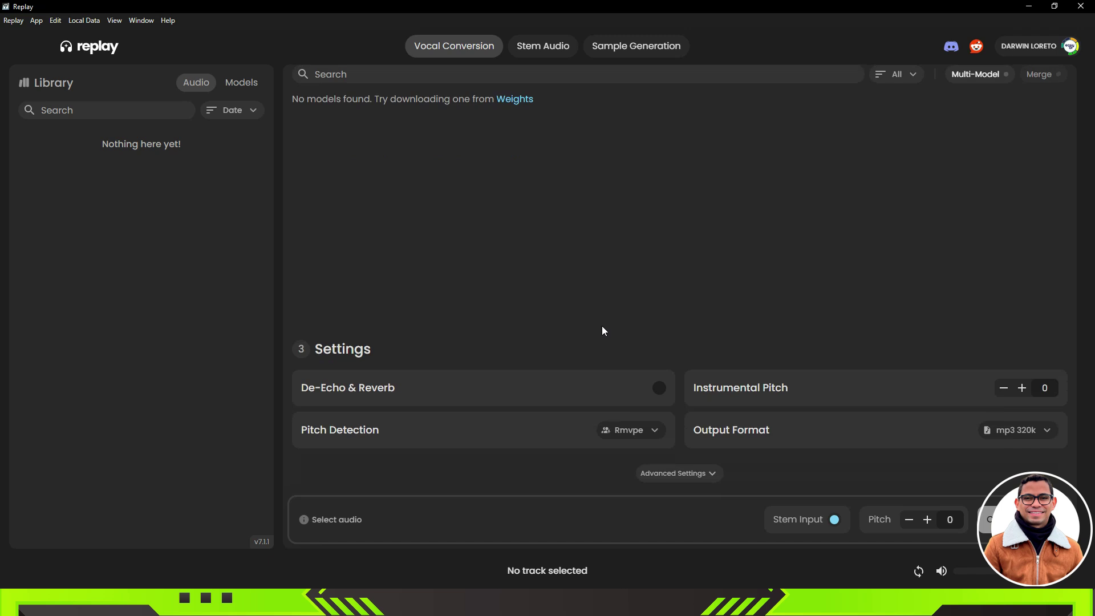
scroll(601, 328, up, 2)
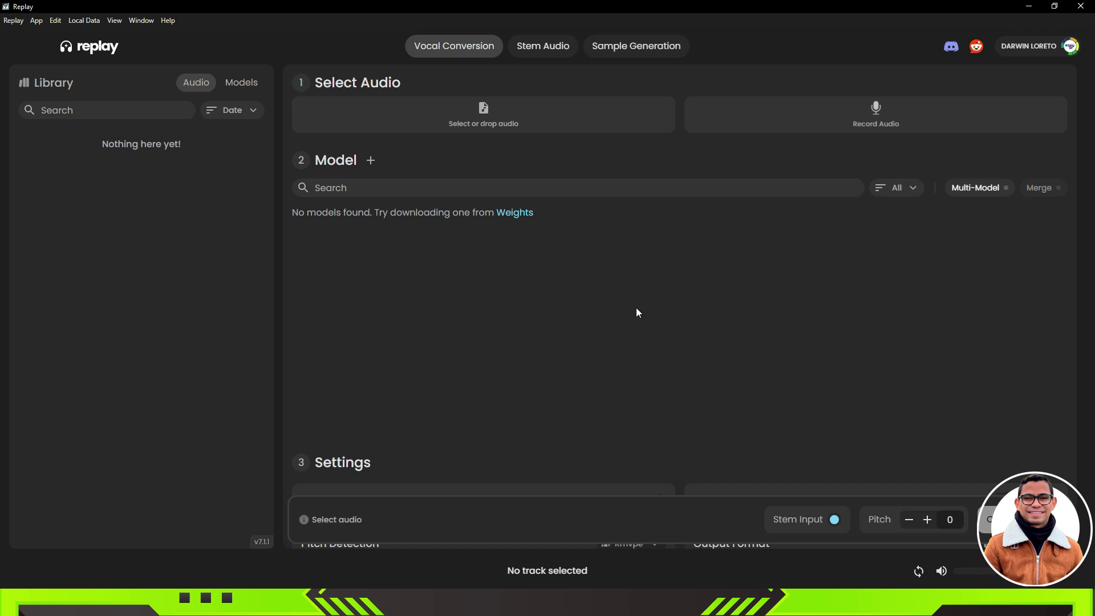
- Open the local RVC models data folder, look inside its models subfolder, and close the file window
click(81, 21)
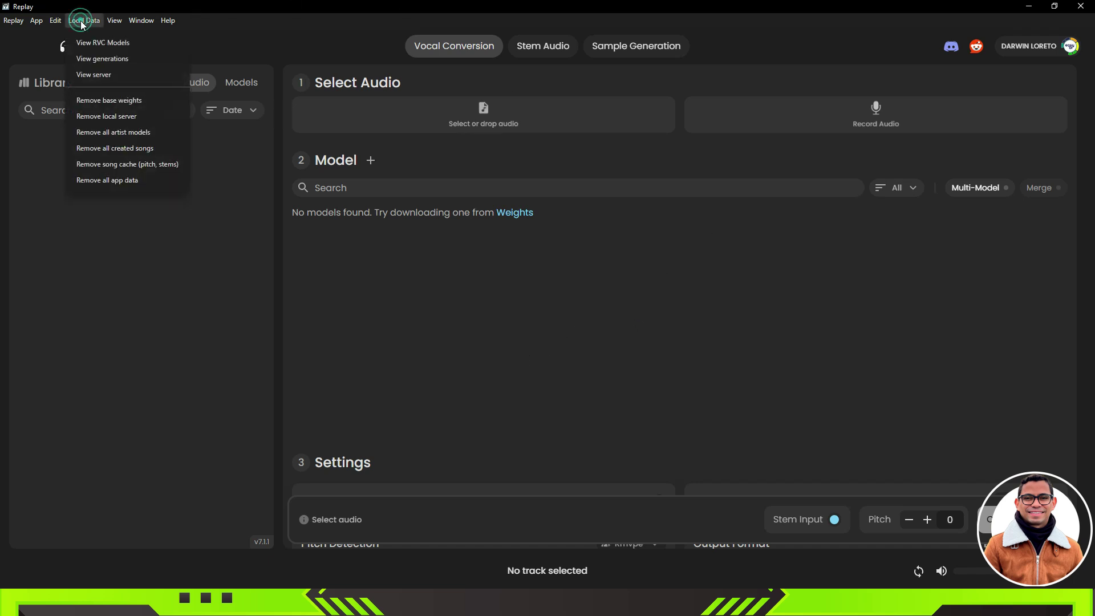
click(97, 44)
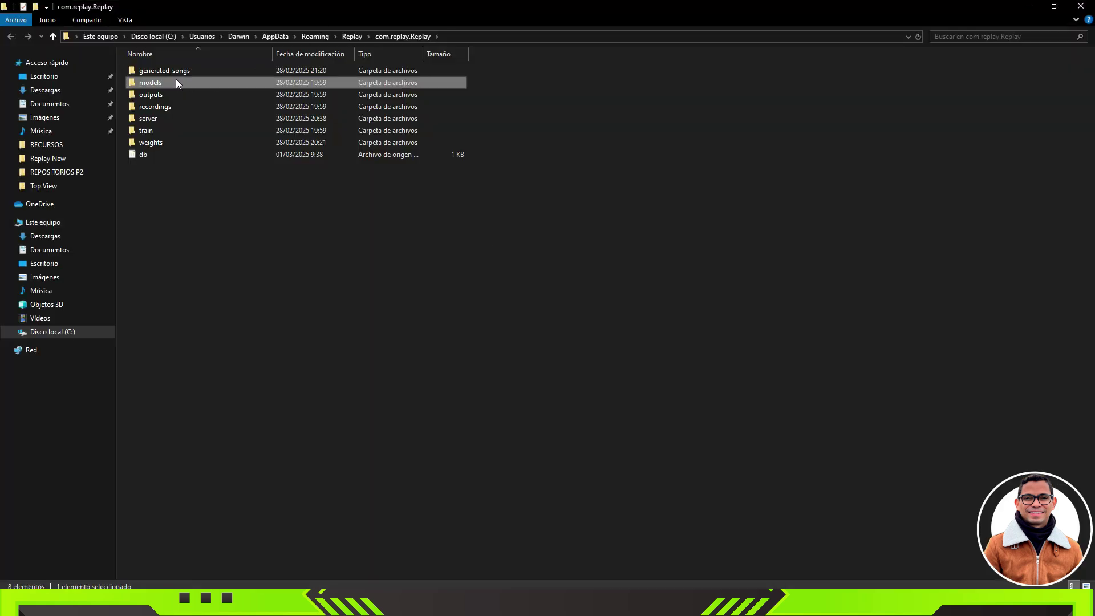
double_click(176, 79)
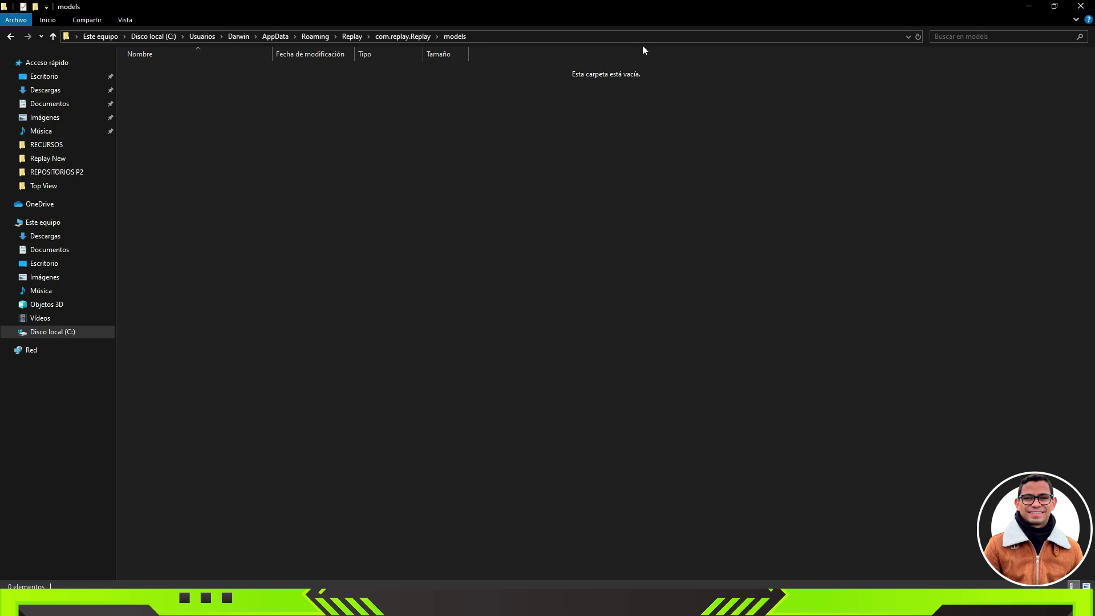
click(1081, 7)
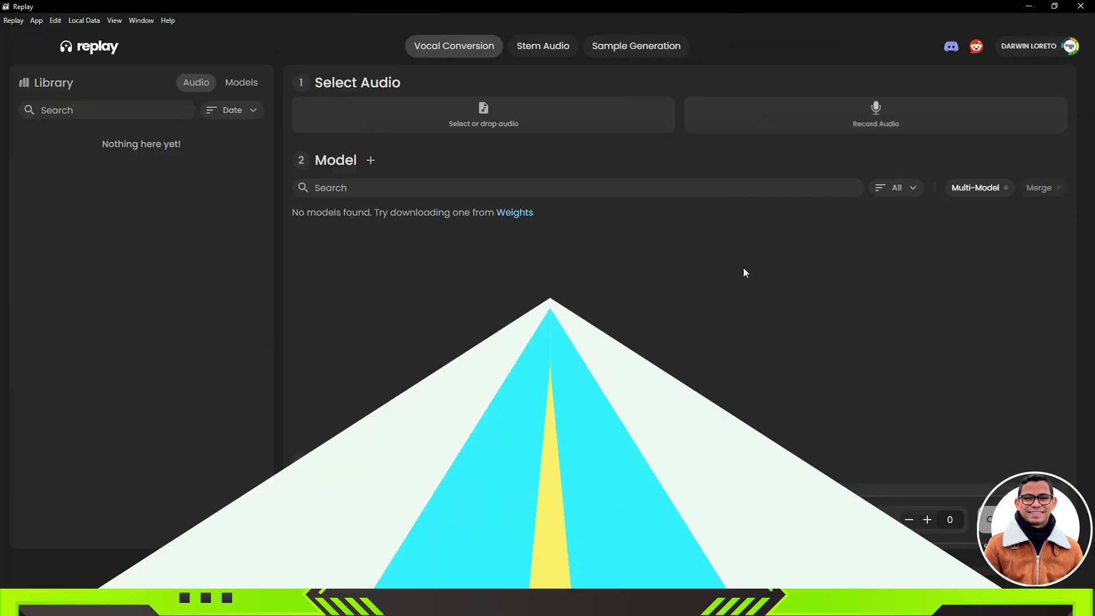
- Add the JuanGabiel2.0 archive from the COVERS IA folder as a custom RVC model for vocal conversion
scroll(742, 268, down, 3)
scroll(793, 229, up, 3)
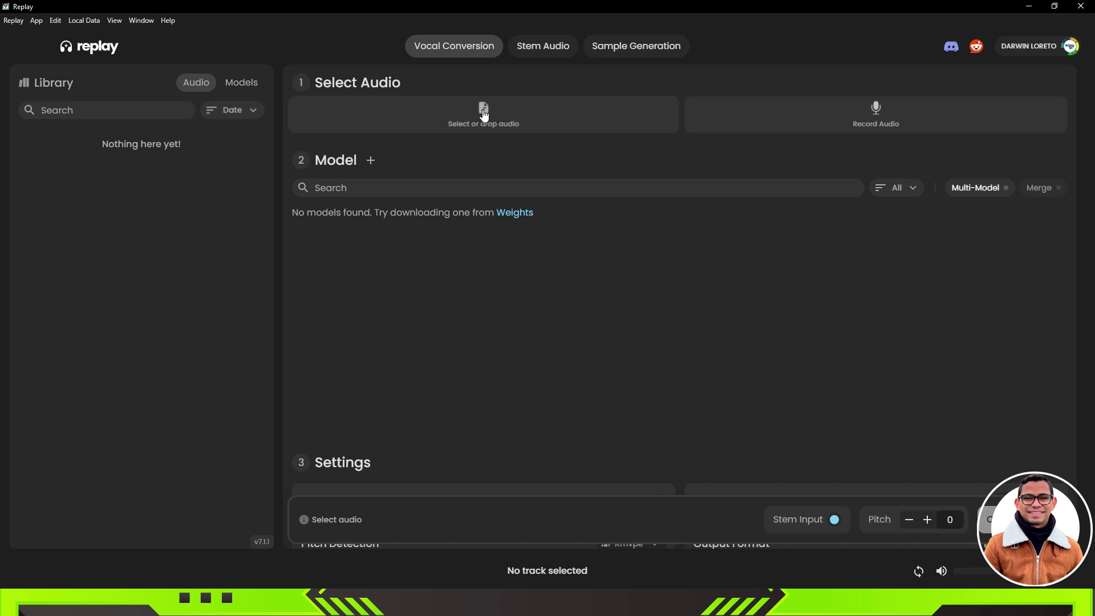
click(511, 134)
click(371, 162)
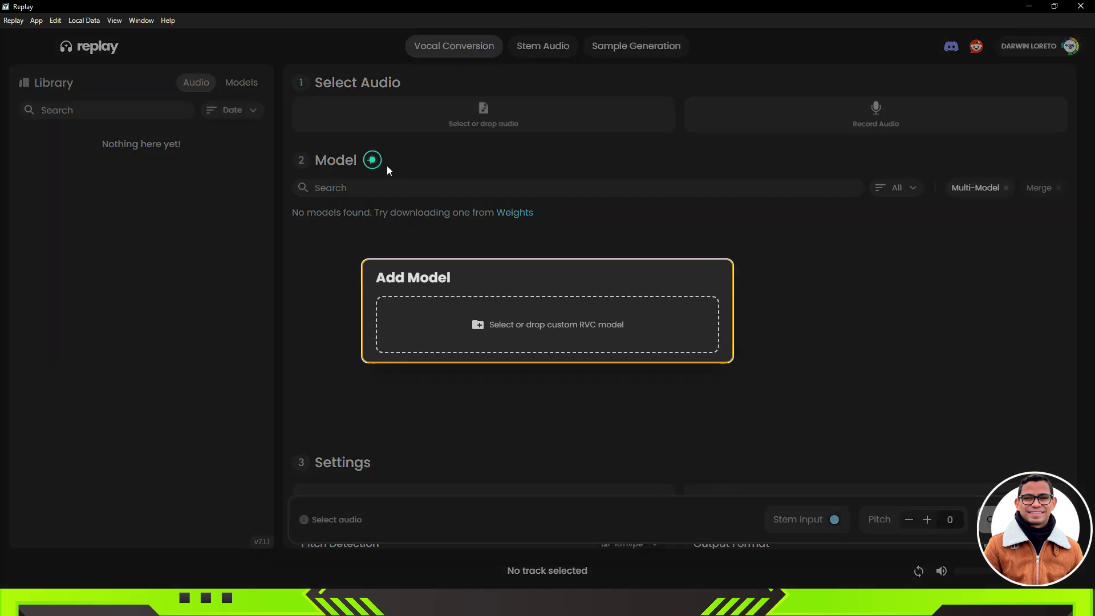
click(579, 326)
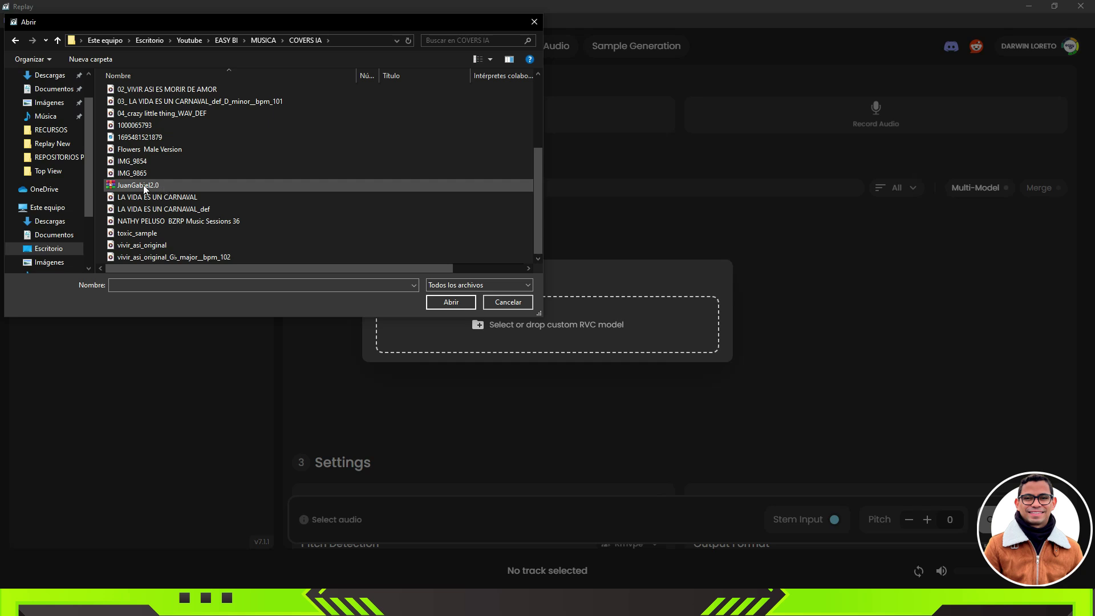
click(140, 185)
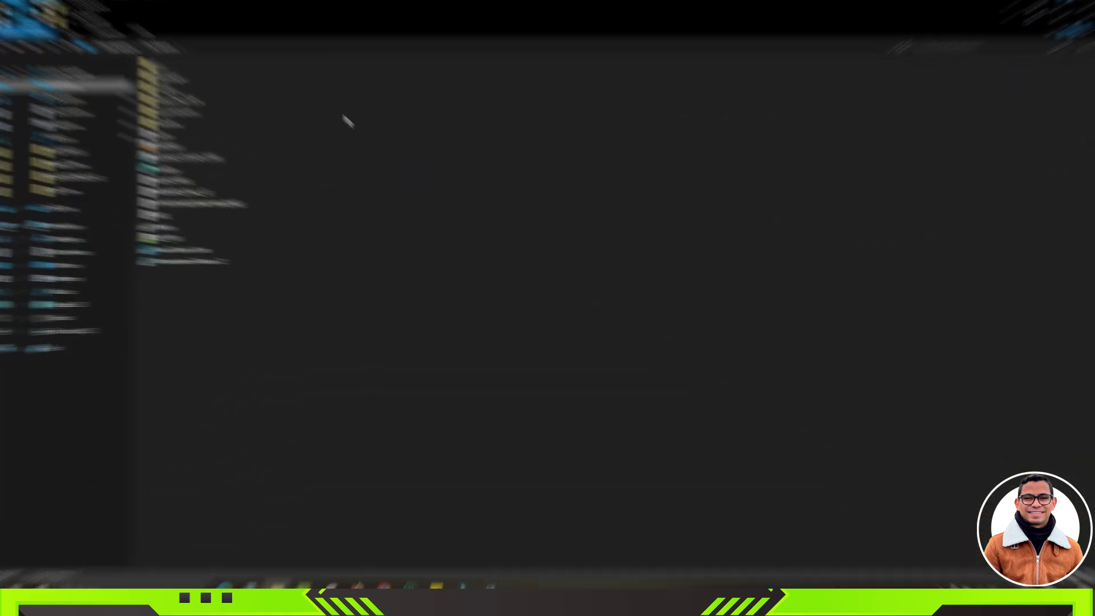
- Check the files inside the shakira_500 folder of the desktop models folder, widening the name column to read them, and return to models
double_click(162, 79)
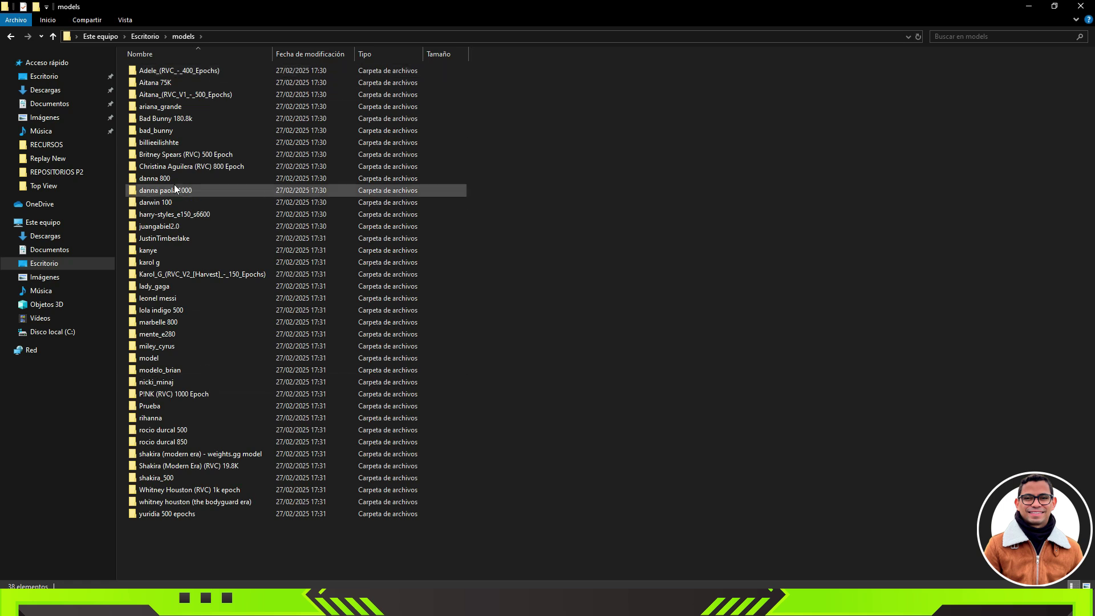
double_click(157, 479)
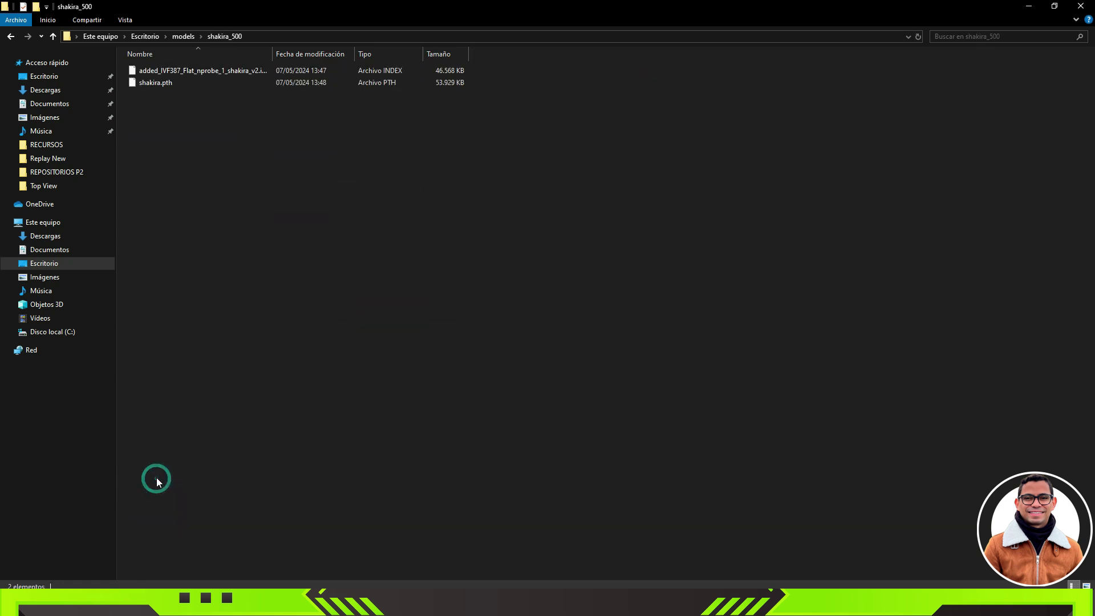
double_click(272, 54)
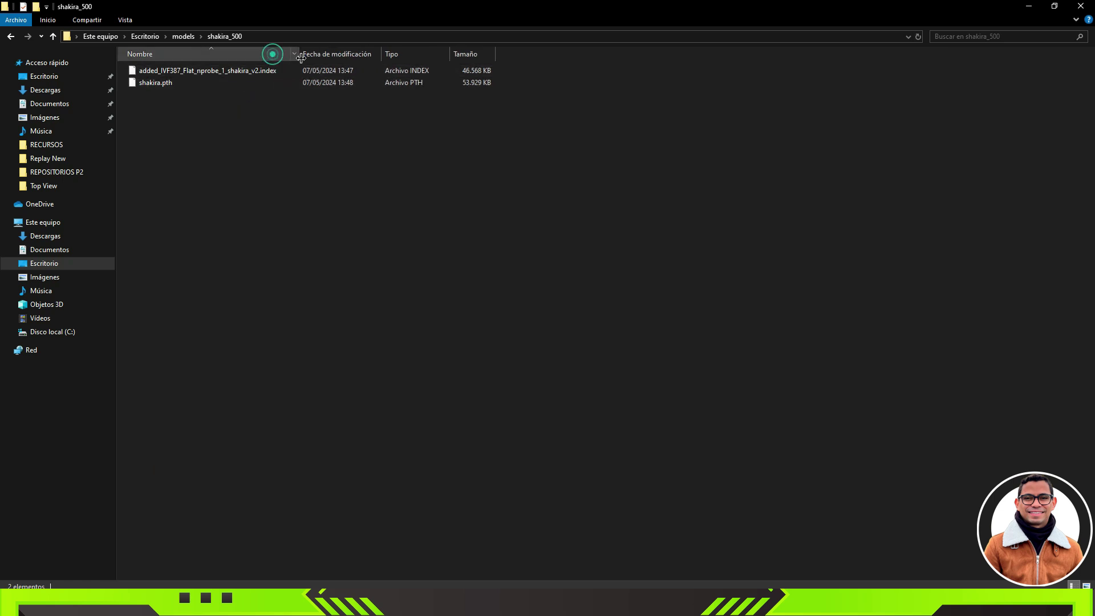
click(191, 36)
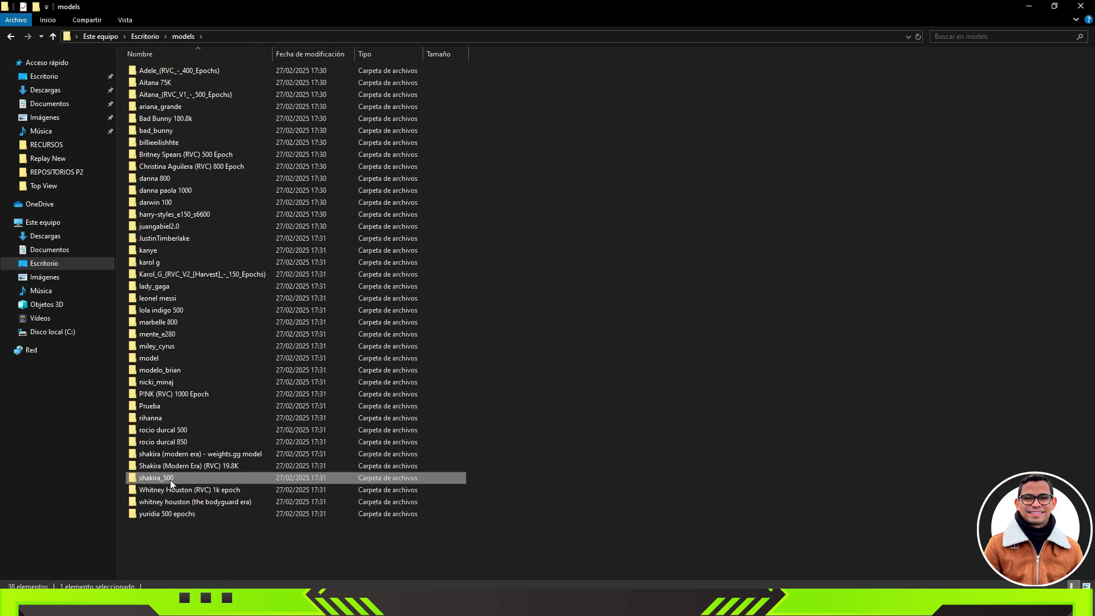
- Compress the shakira_500 folder into a zip file and return to Replay
mouse_move(170, 477)
right_click(175, 479)
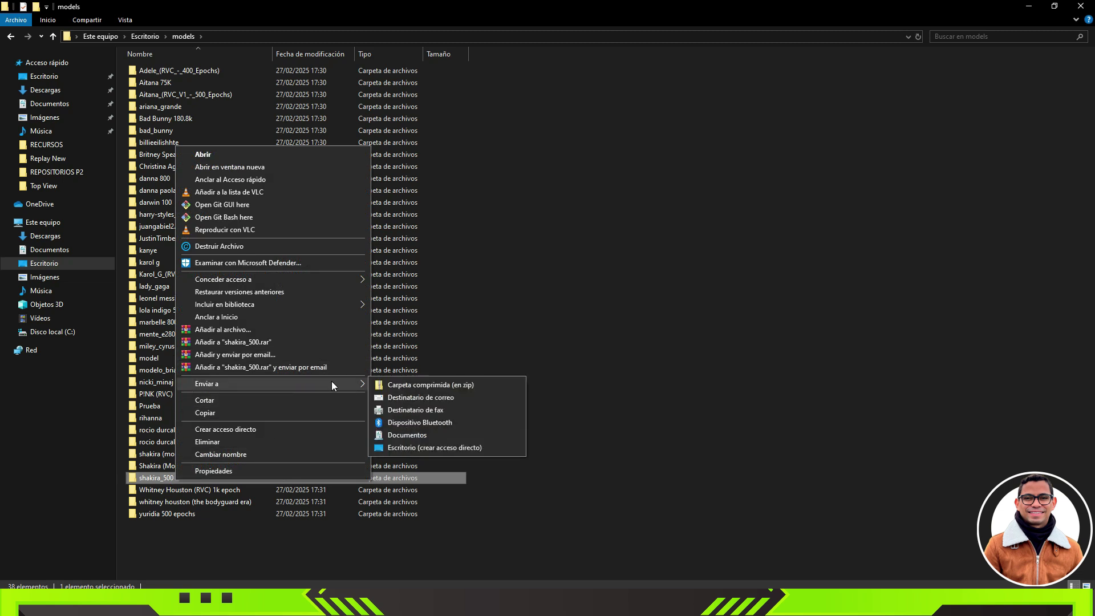
click(410, 386)
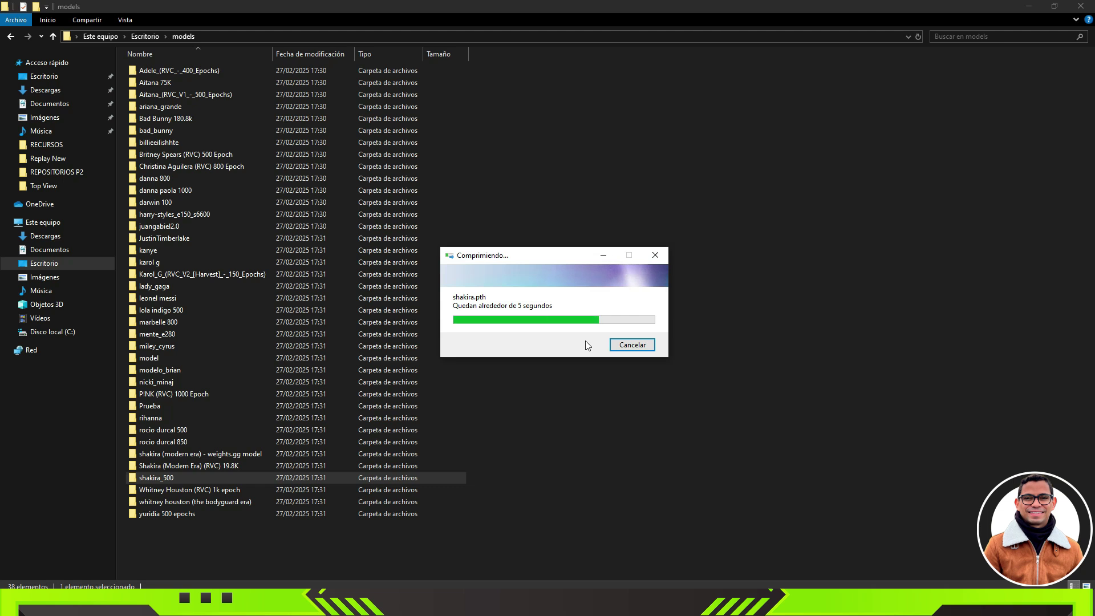
click(1029, 6)
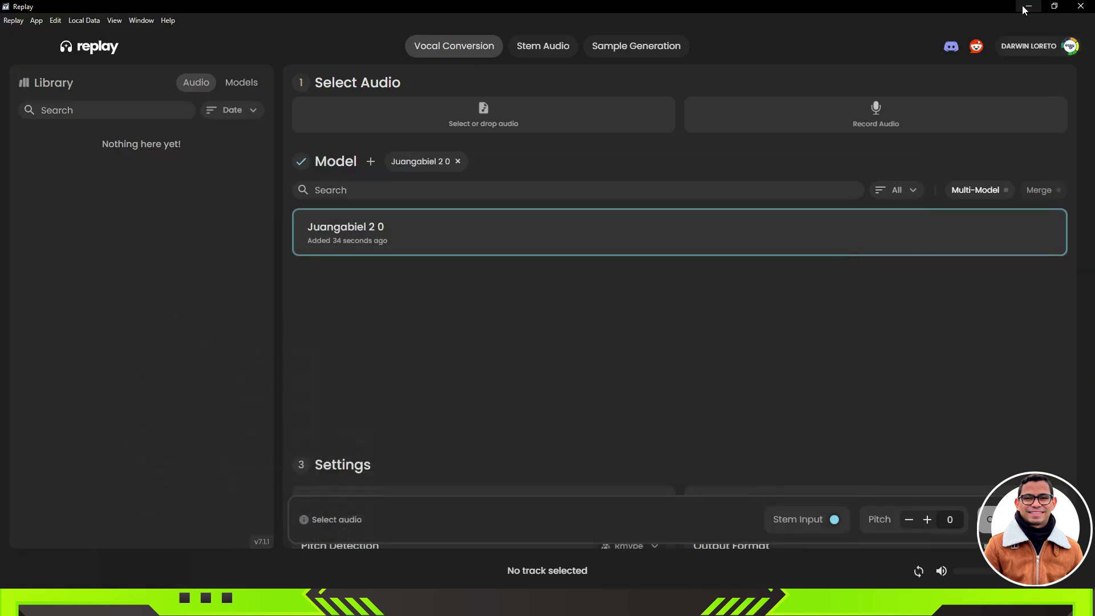
- Add the shakira_500 zip file from the desktop models folder as a custom RVC model and dismiss the Add Model dialog
click(371, 163)
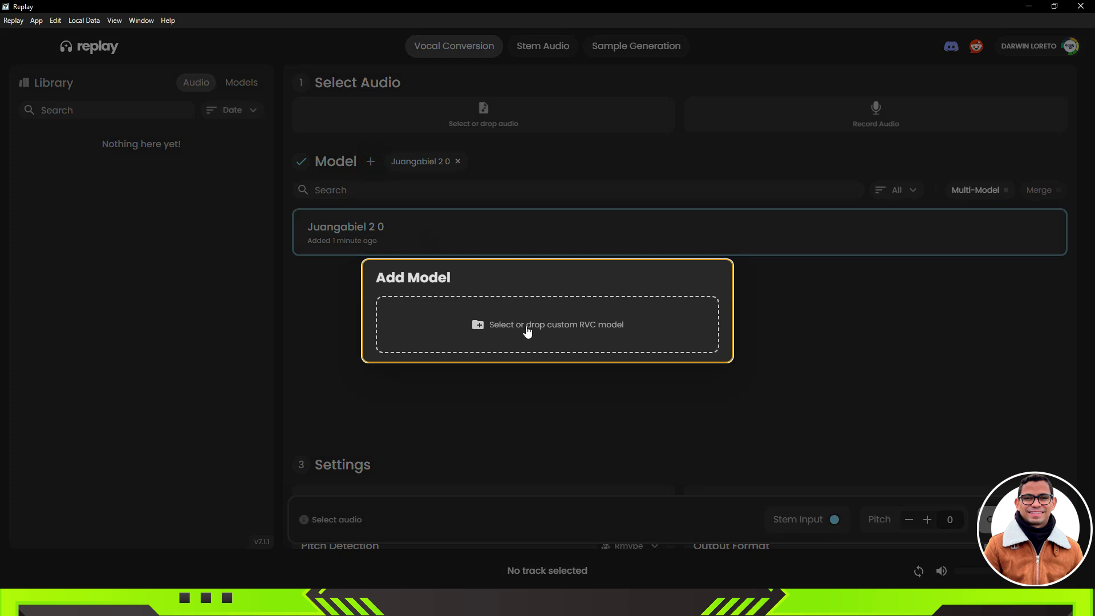
click(526, 326)
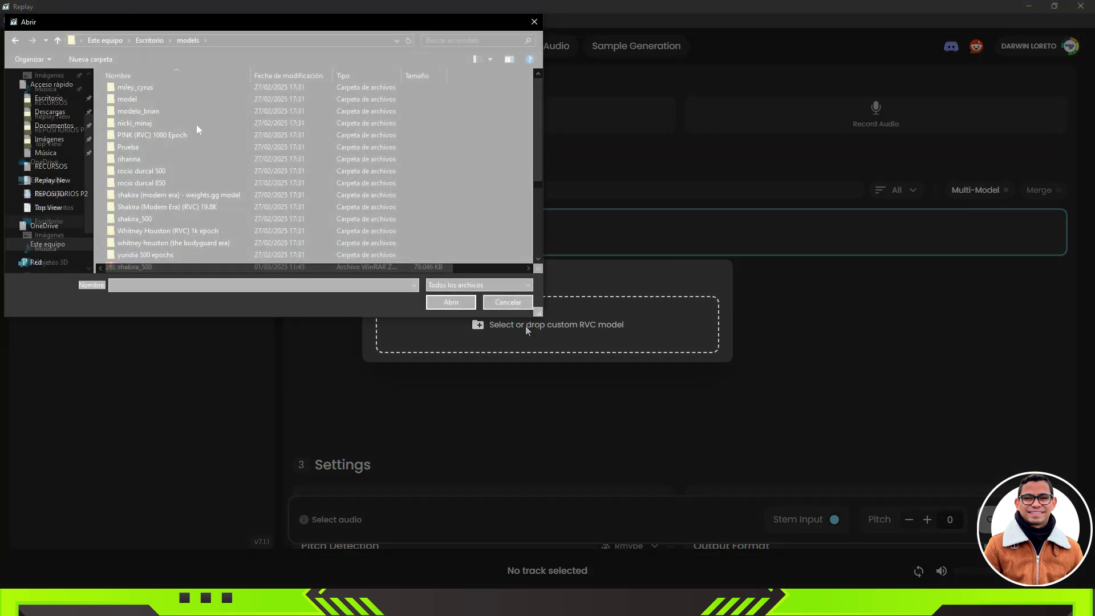
click(142, 268)
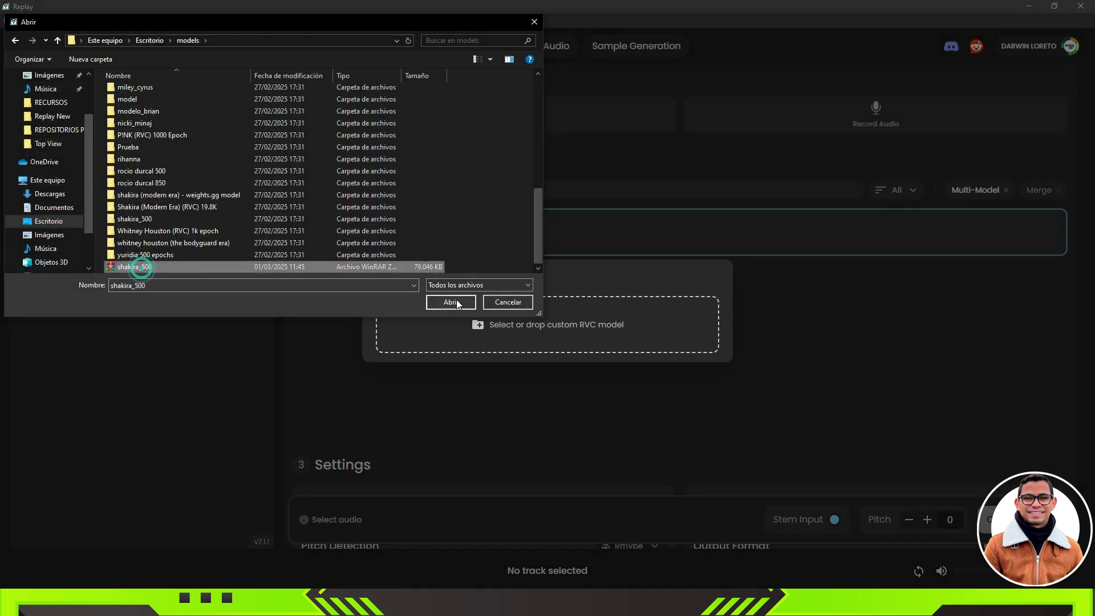
click(451, 303)
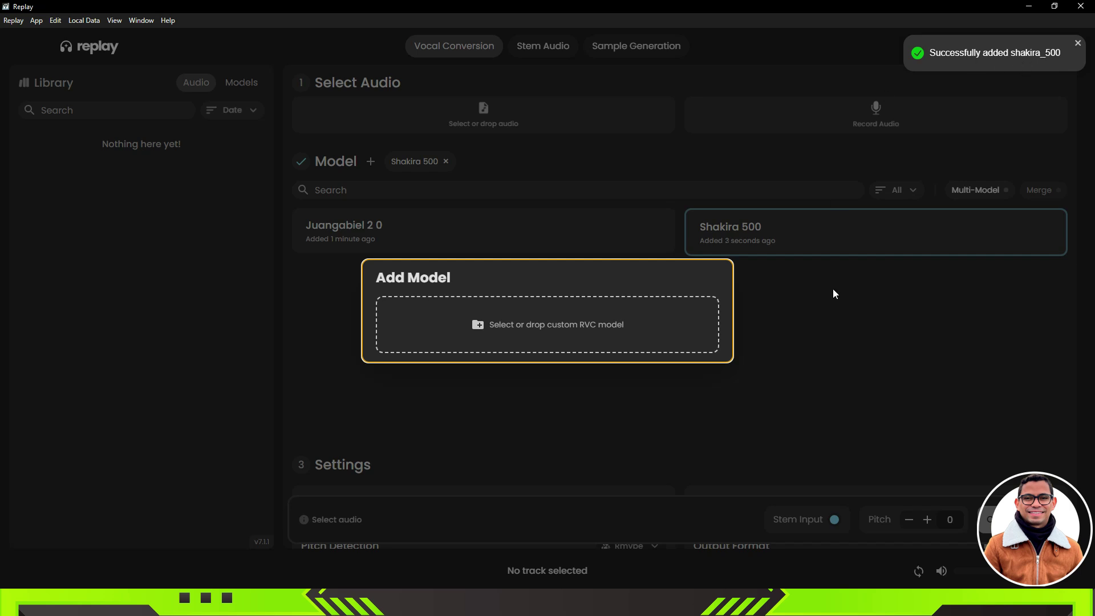
click(816, 323)
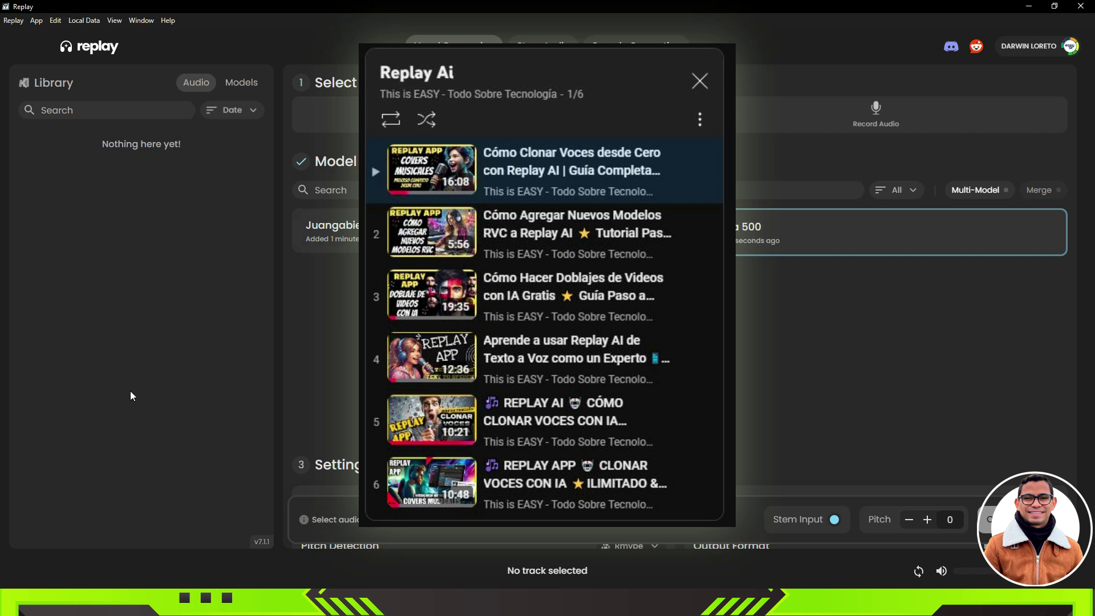
- Examine the Vocal Conversion settings, including the advanced ones, and compare that section with Stem Audio
scroll(679, 308, down, 3)
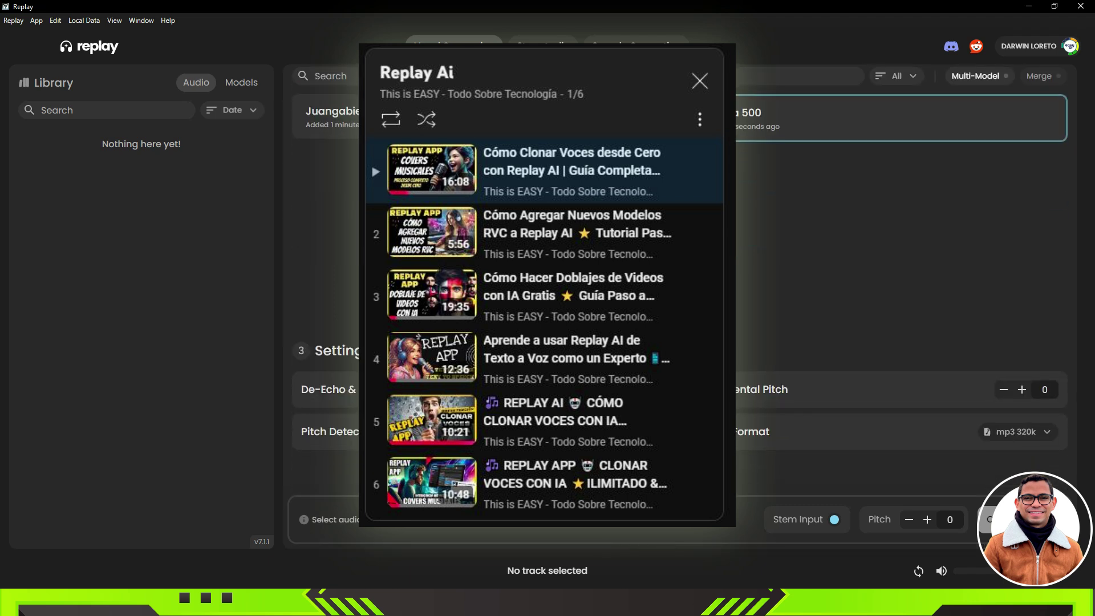
scroll(517, 291, up, 2)
scroll(515, 290, down, 2)
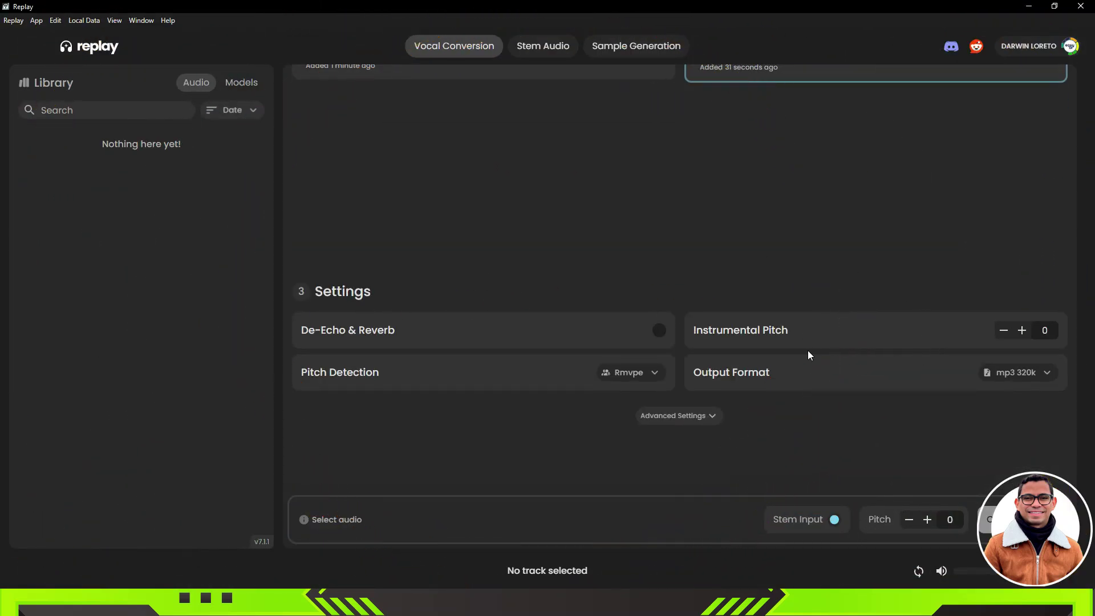
click(701, 423)
scroll(704, 425, down, 2)
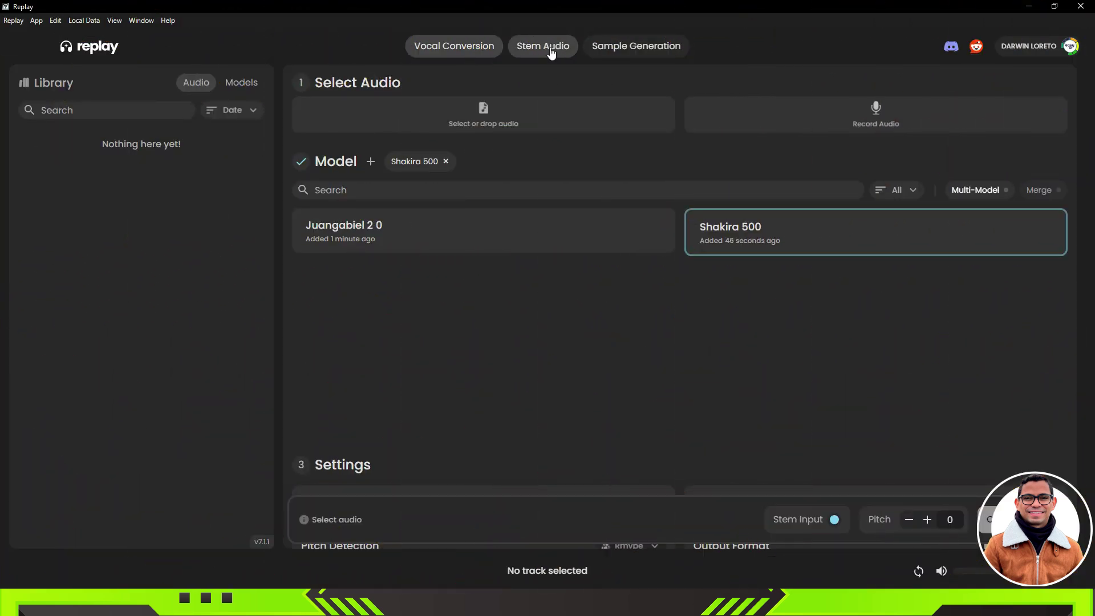
click(551, 53)
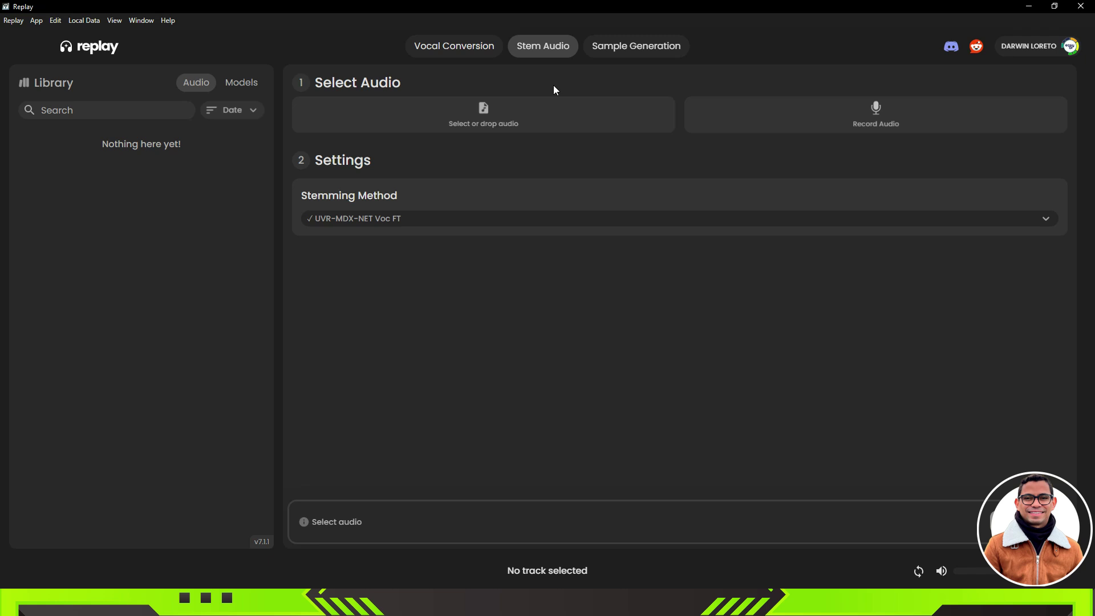
click(446, 45)
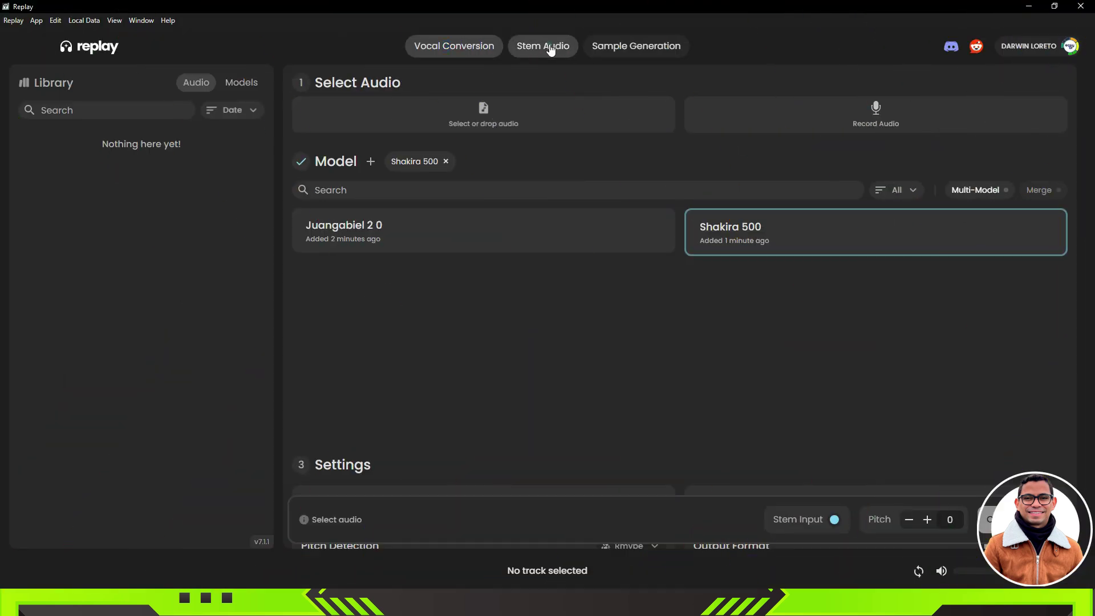
click(552, 49)
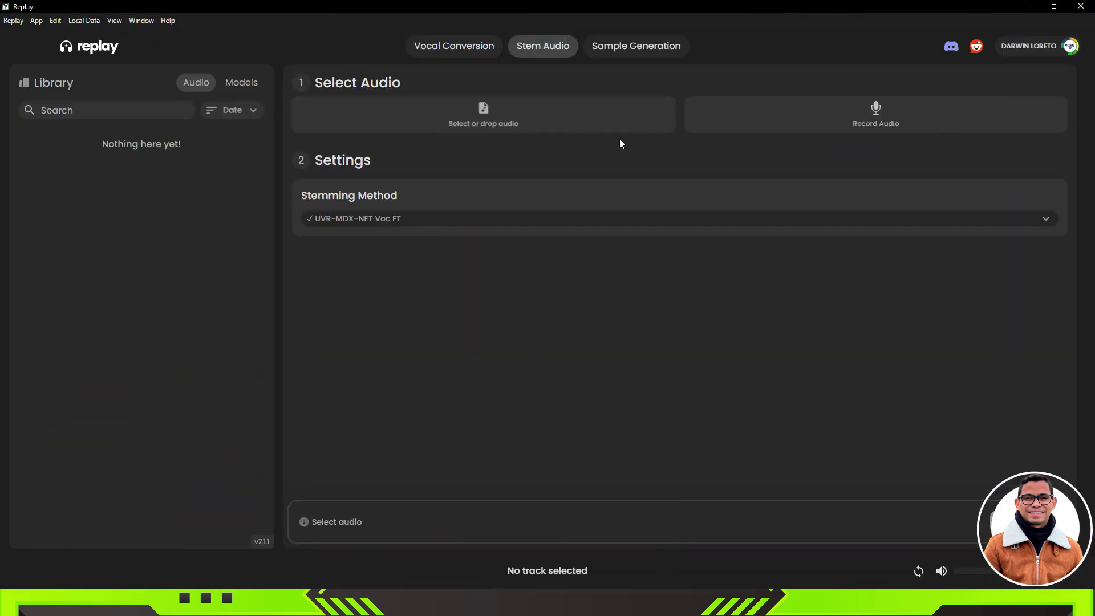
click(461, 49)
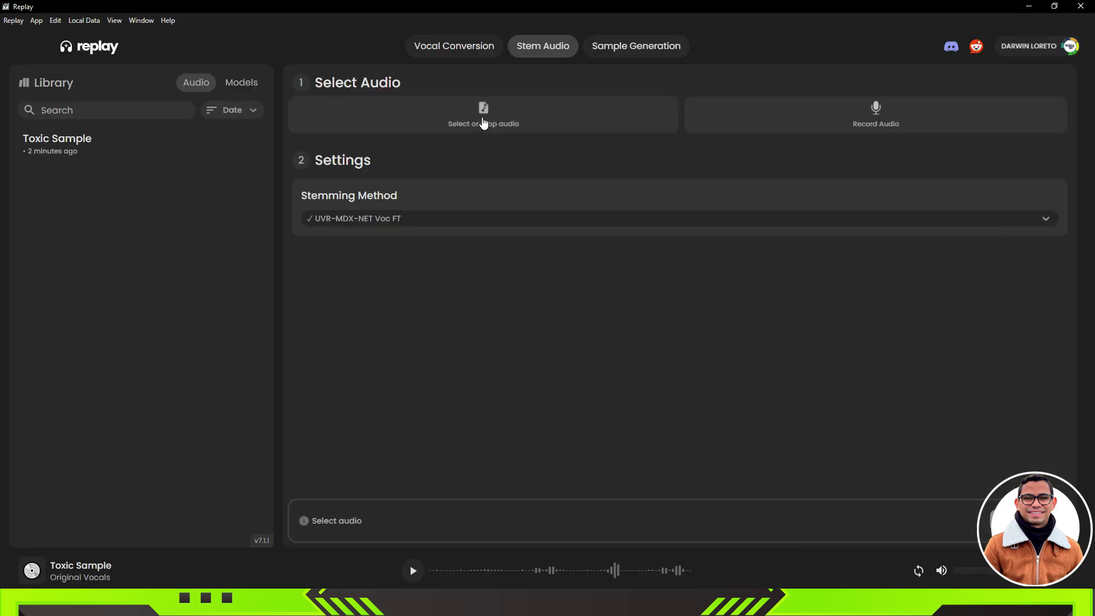
- Load radar_short.wav for stemming and review the available stemming methods, keeping UVR-MDX-NET Voc FT
click(483, 122)
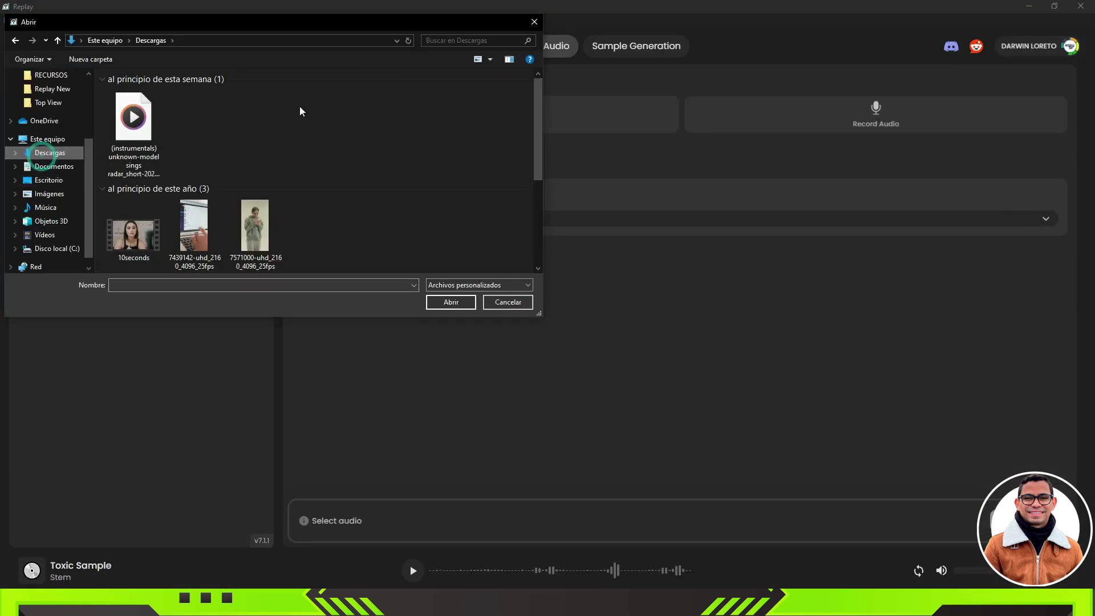
double_click(257, 117)
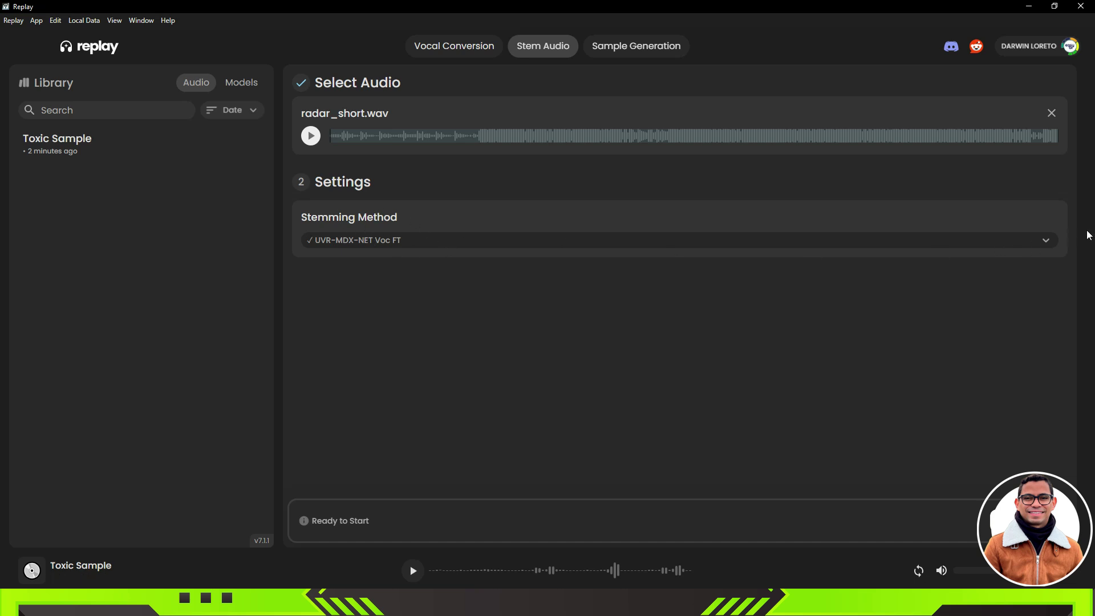
click(1046, 240)
scroll(507, 332, down, 5)
click(1046, 240)
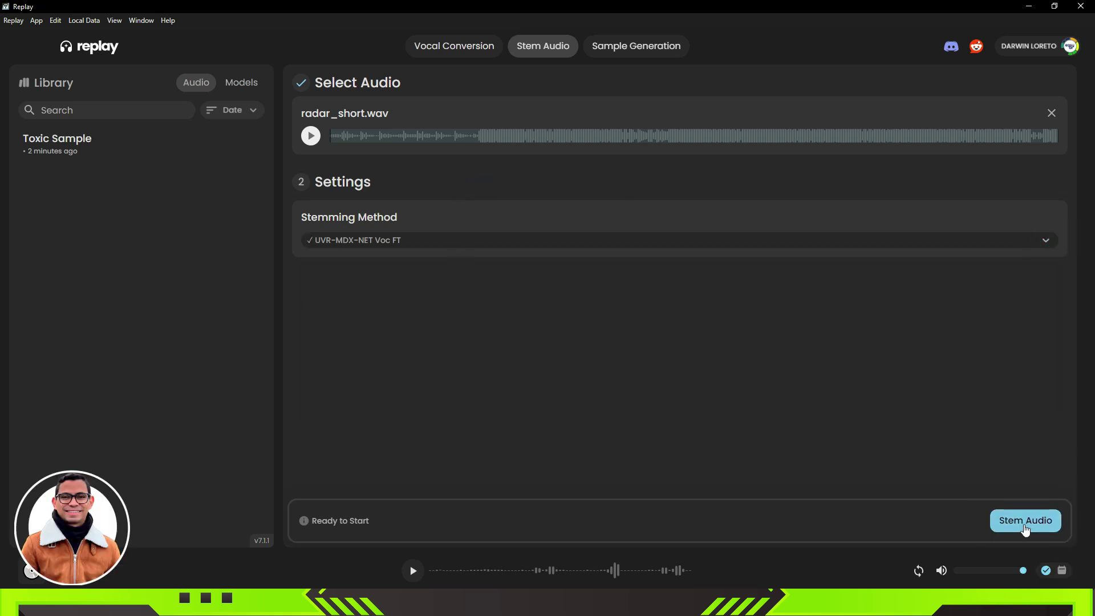
- Start stemming radar_short.wav, check its progress in the job queue, and close the queue
click(1024, 528)
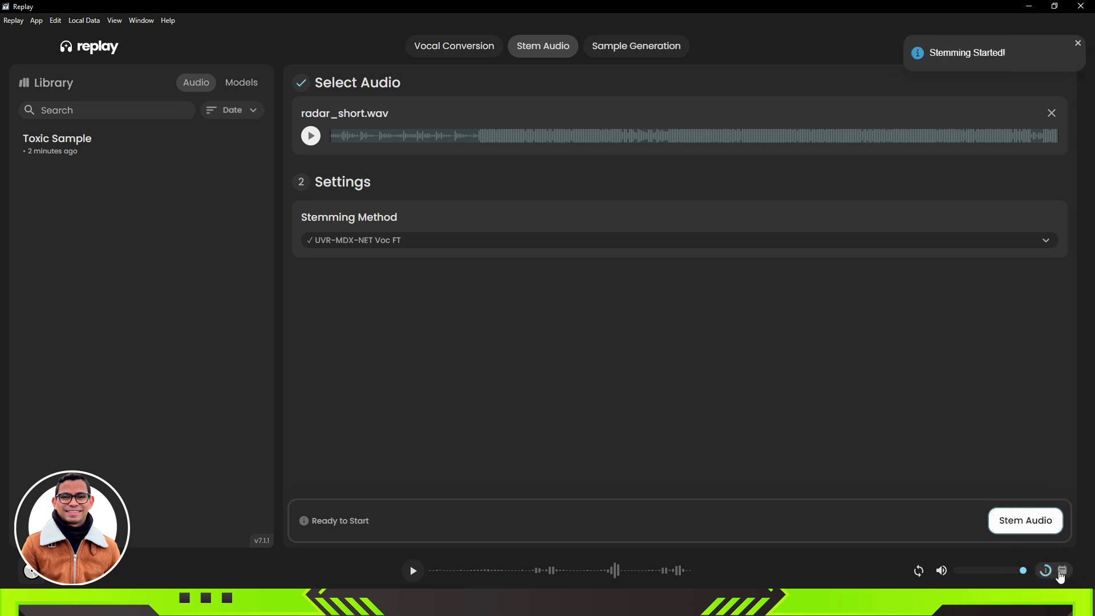
click(1062, 572)
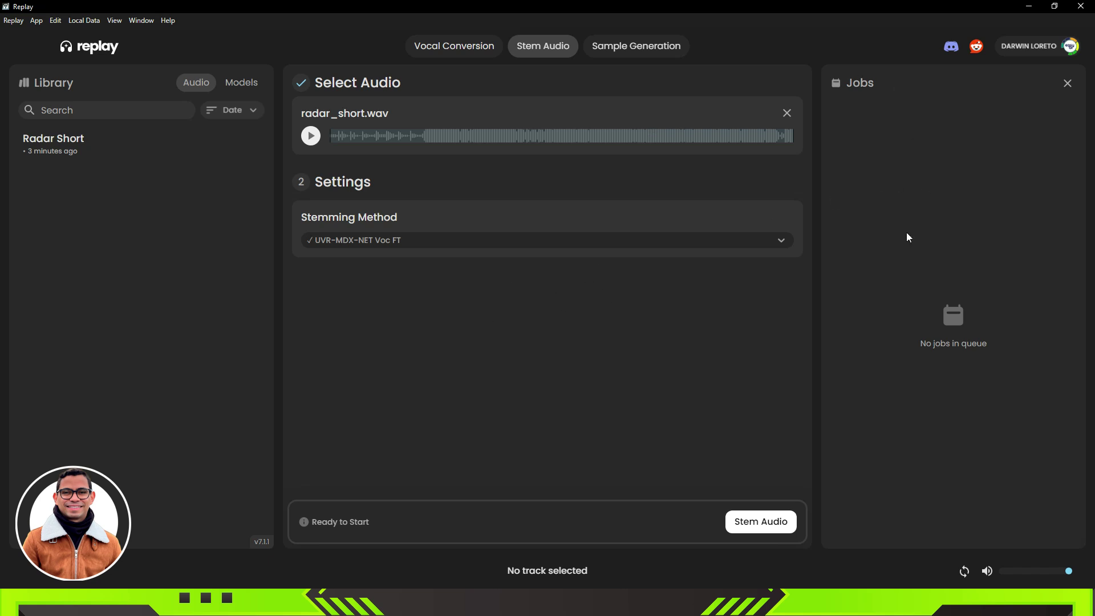
click(1068, 84)
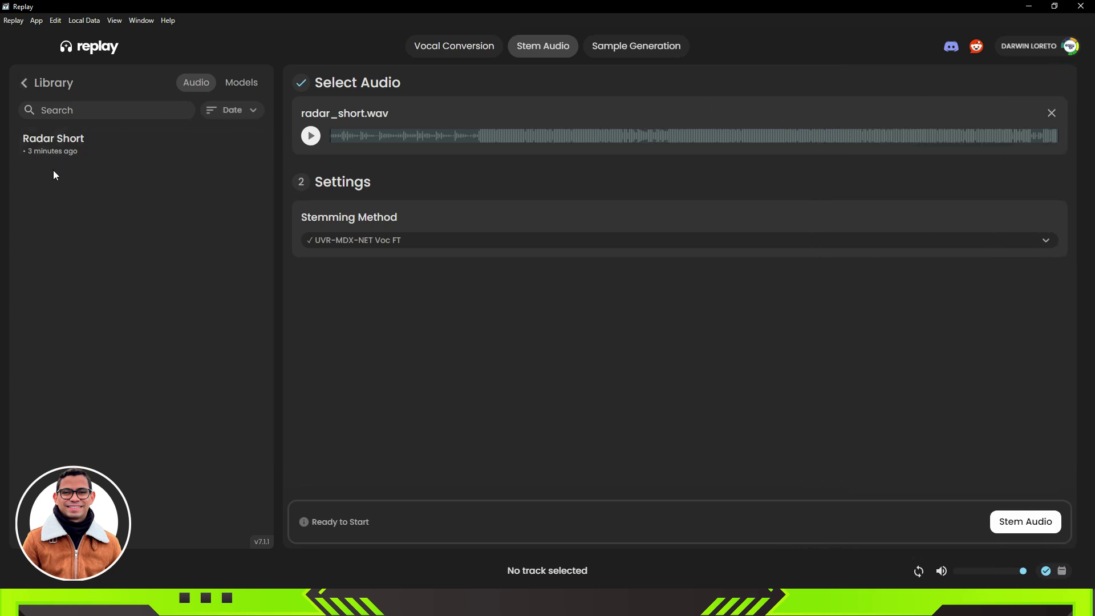
- Open the Radar Short result in the library and play its Original Vocals track
click(69, 147)
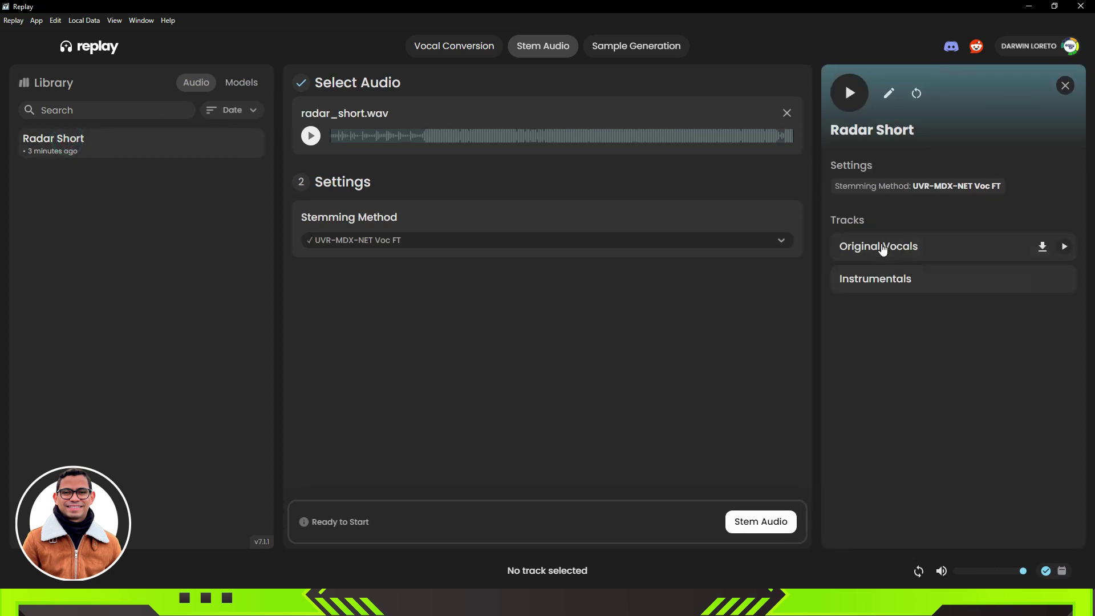
mouse_move(845, 247)
mouse_move(846, 280)
mouse_move(895, 290)
mouse_move(986, 254)
click(1066, 249)
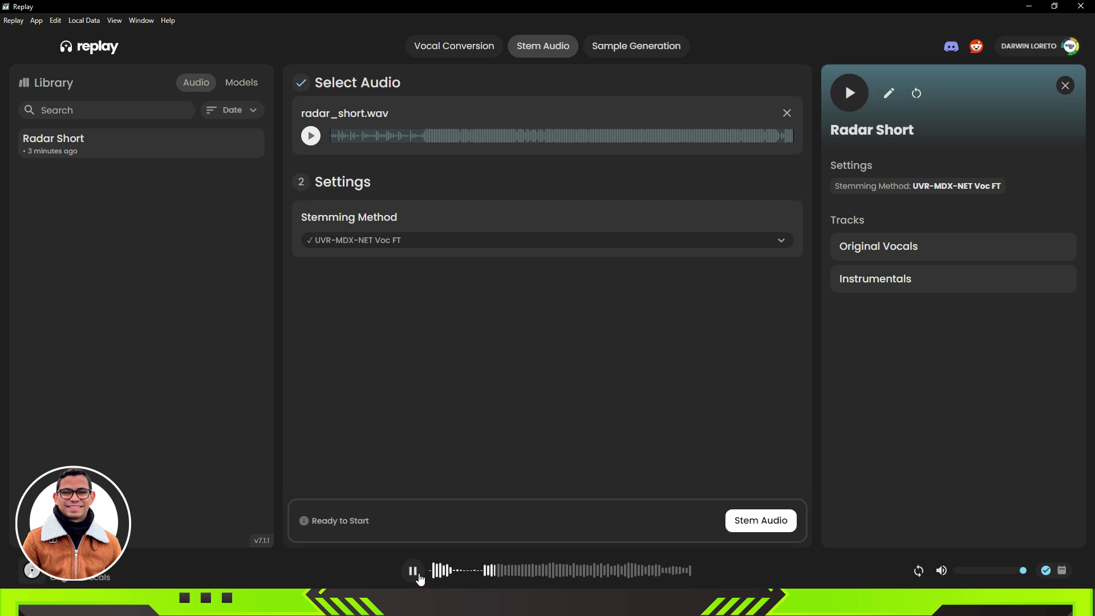
- Pause the vocals, play Radar Short's Instrumentals track, and download its Original Vocals track
click(414, 572)
mouse_move(904, 245)
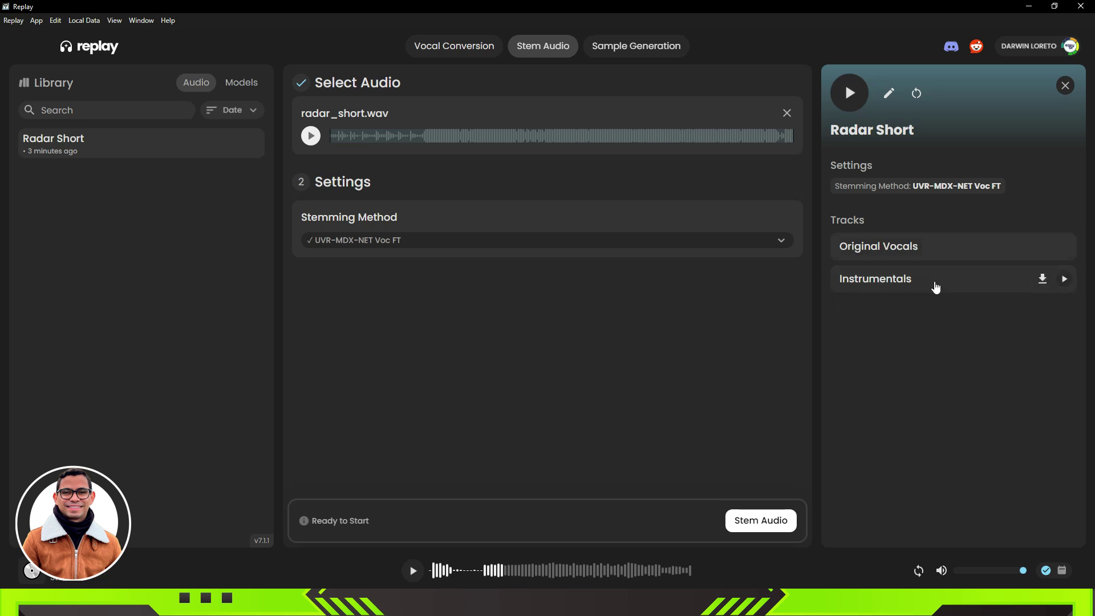
click(1064, 279)
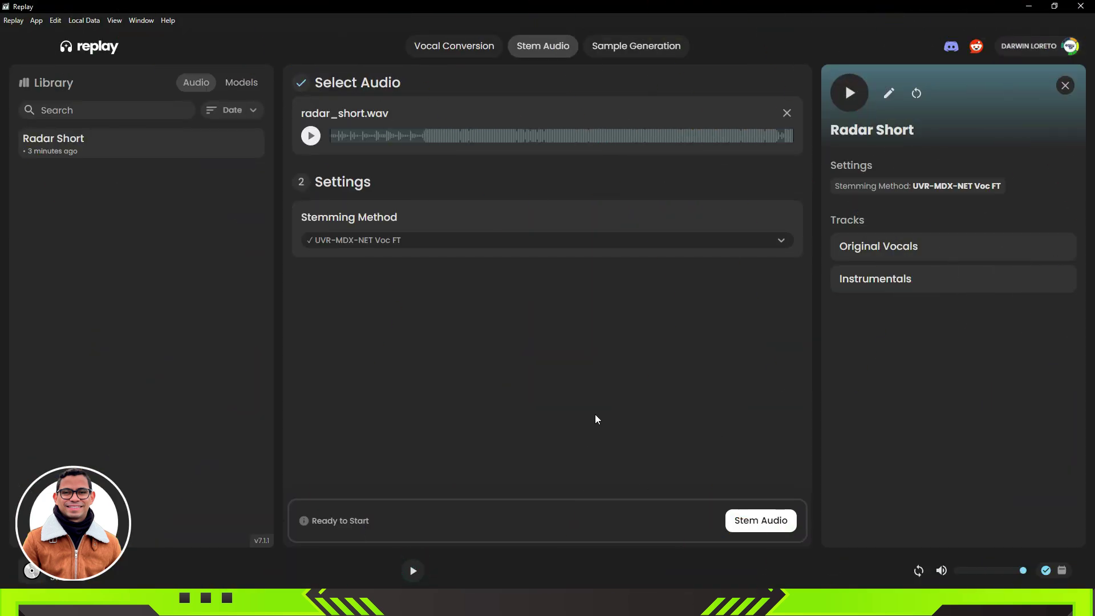
mouse_move(939, 247)
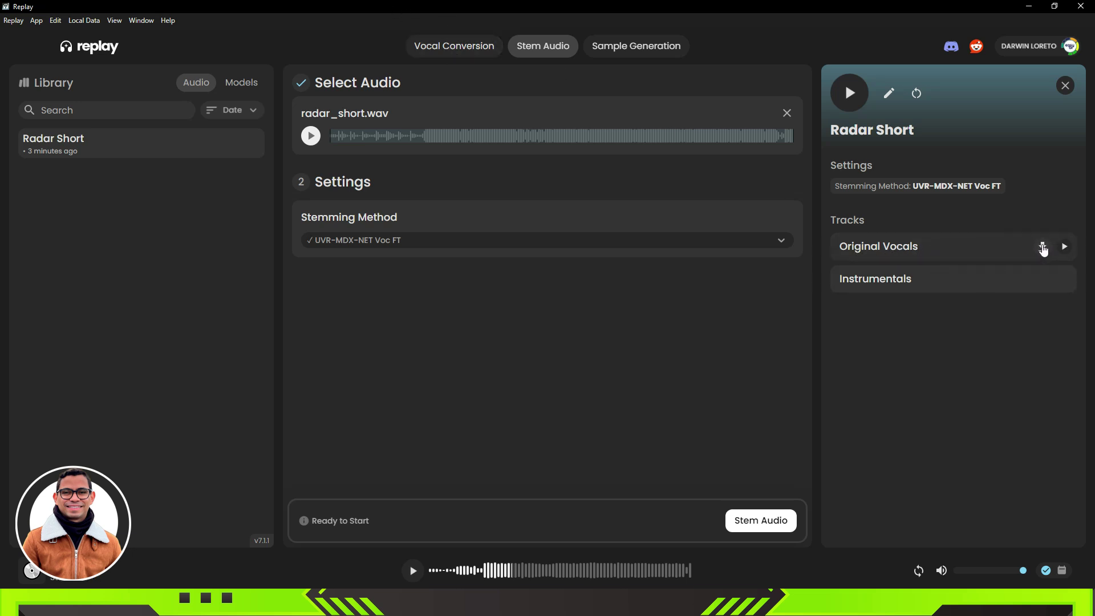
click(1043, 248)
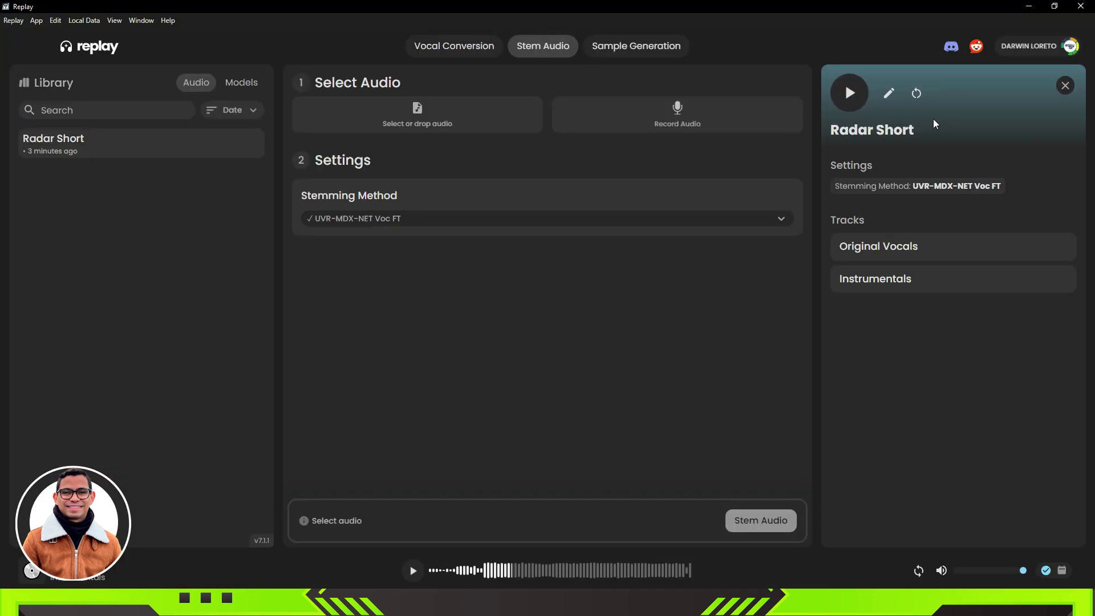
- Switch to Sample Generation and load all that.wav from the Descargas folder as the source audio
click(447, 48)
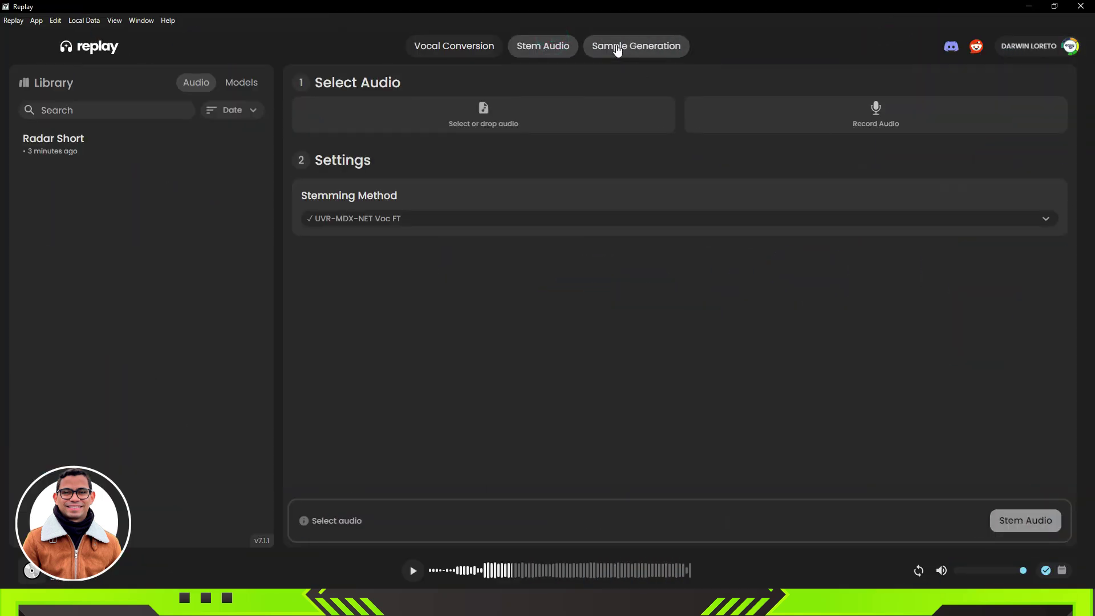
click(641, 47)
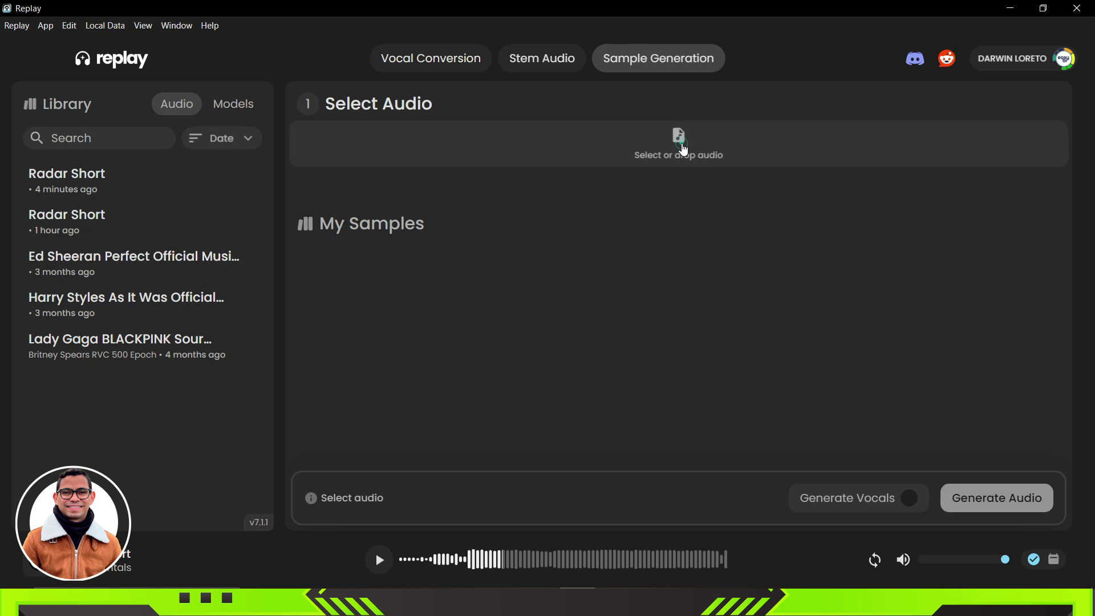
click(685, 144)
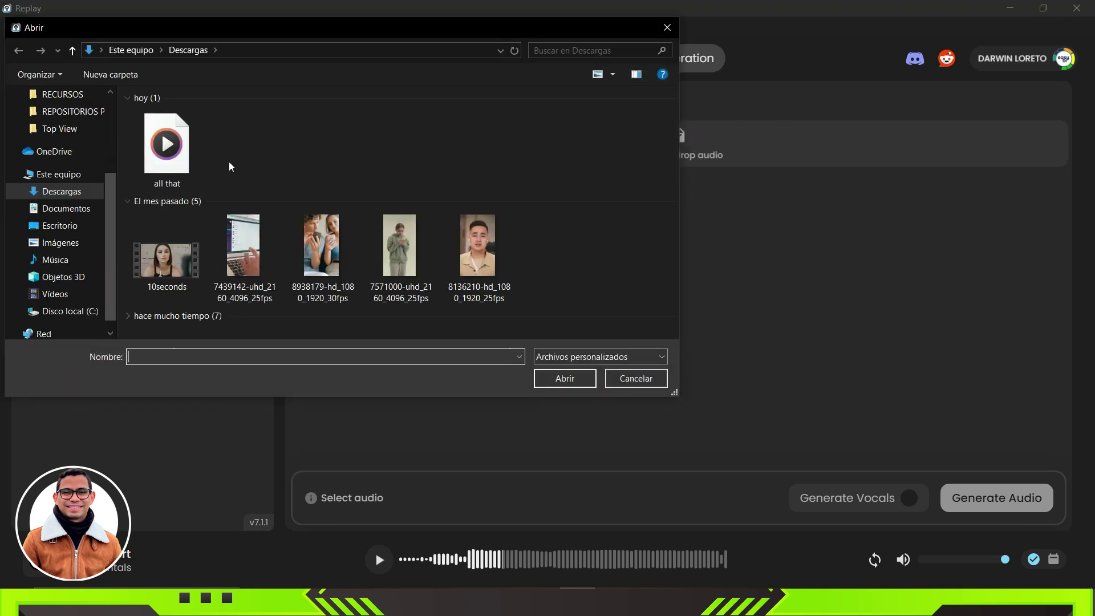
click(262, 162)
click(565, 379)
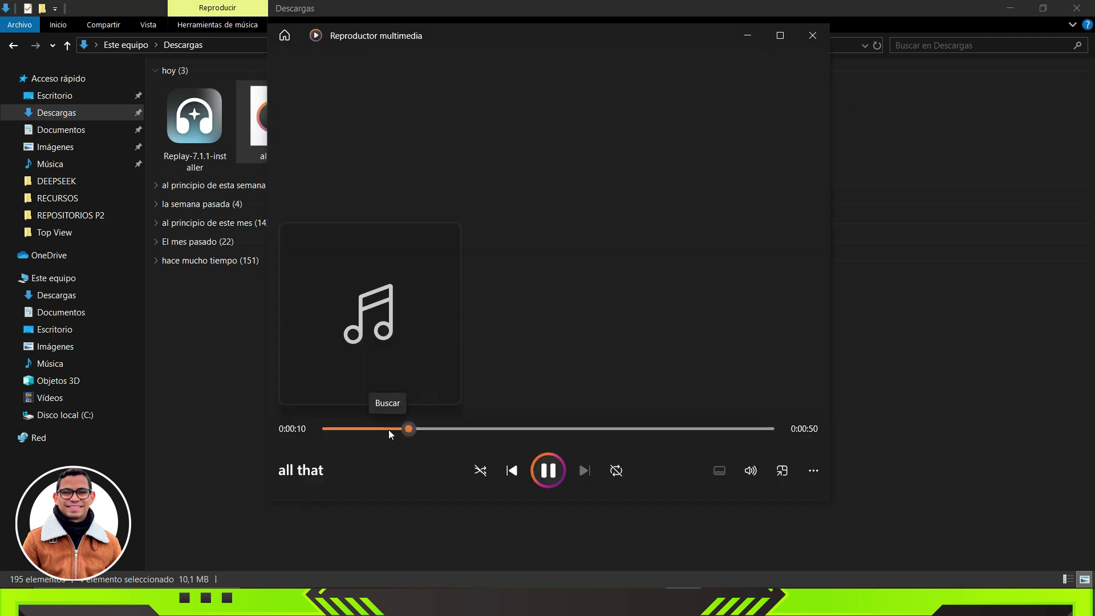
- Preview the all that audio in the media player, close the player, and return to Replay
click(389, 429)
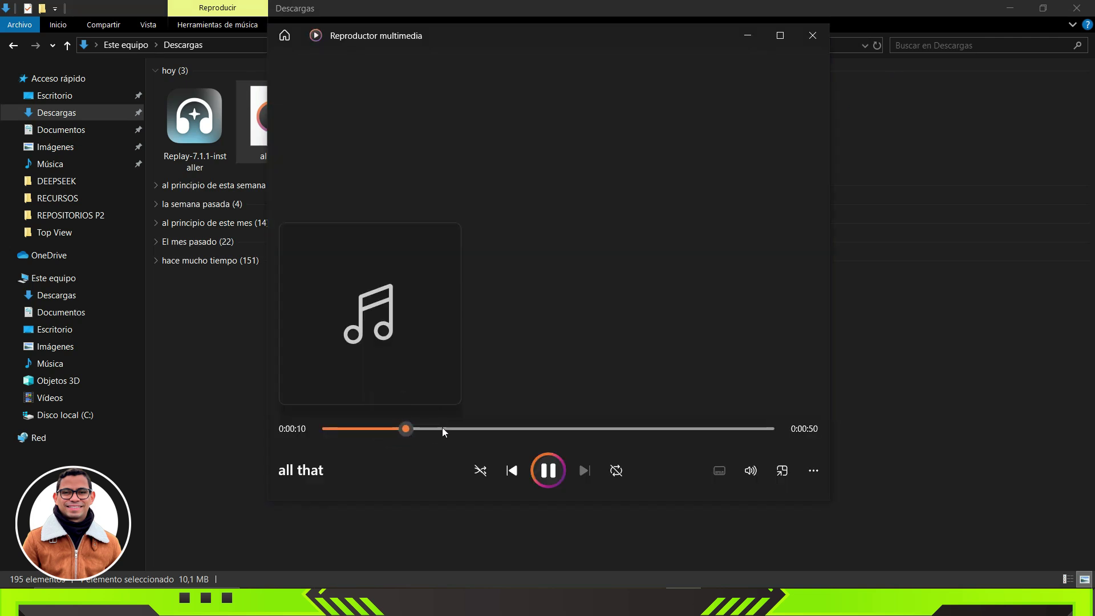
click(549, 471)
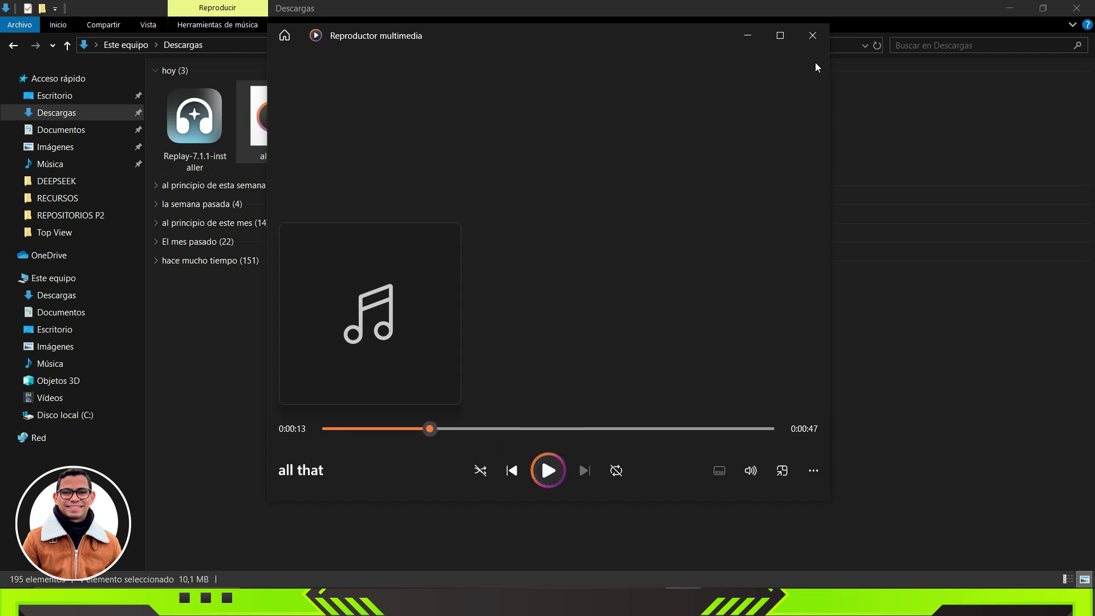
click(807, 36)
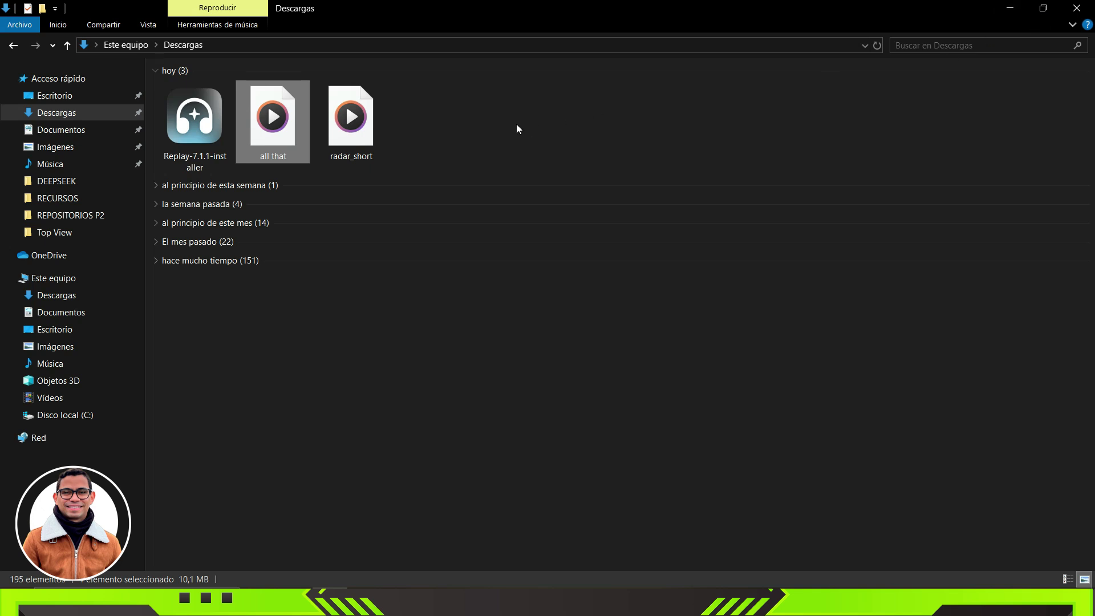
click(1011, 12)
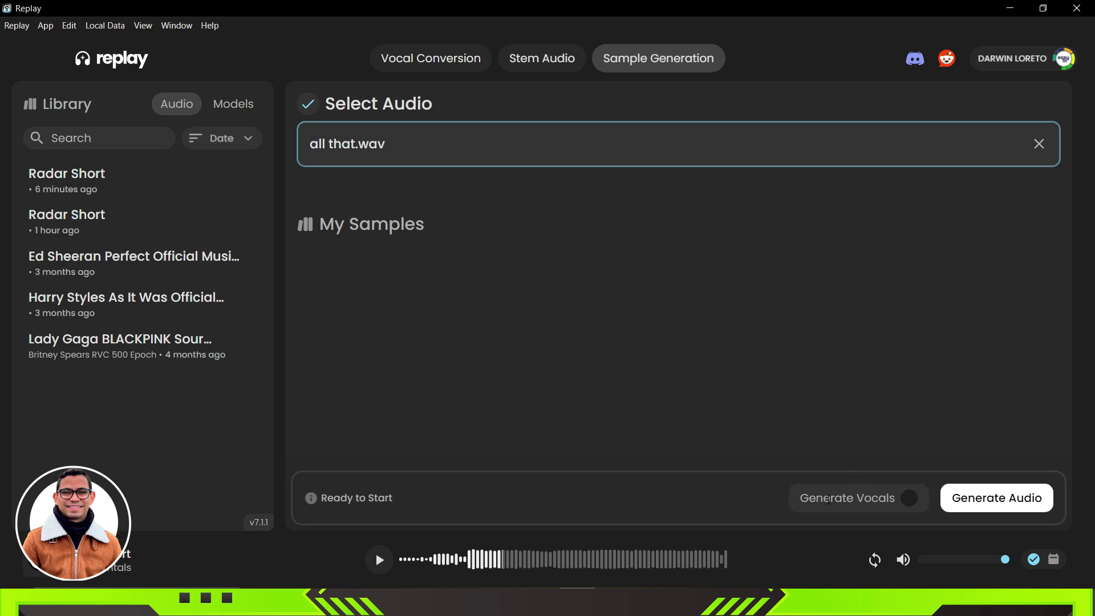
- Turn on Generate Vocals to examine the lyrics field, and switch the option off again
click(911, 498)
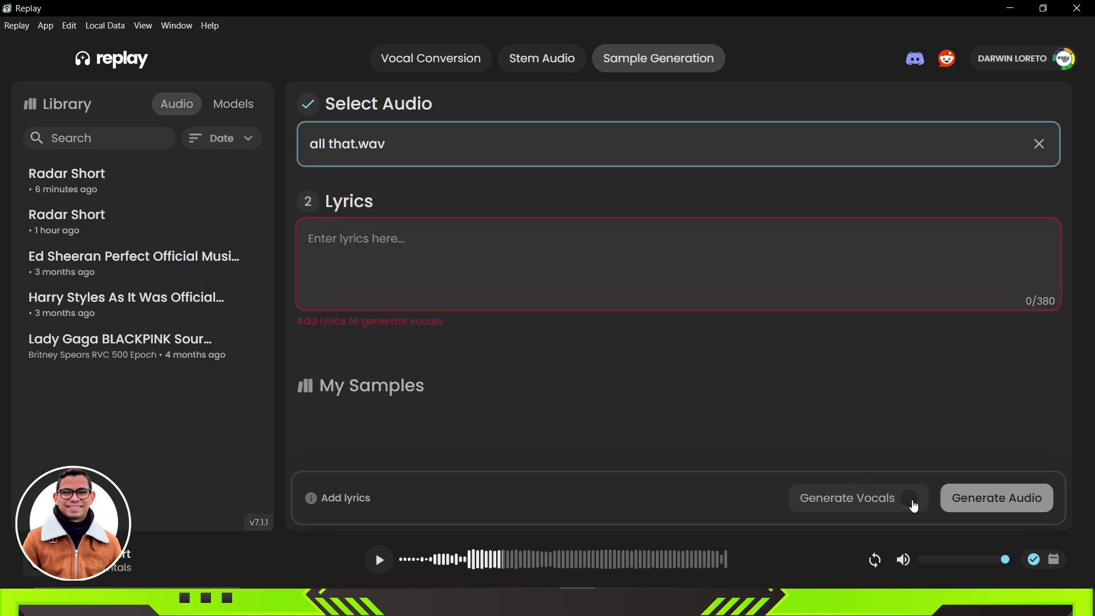
click(323, 238)
click(910, 499)
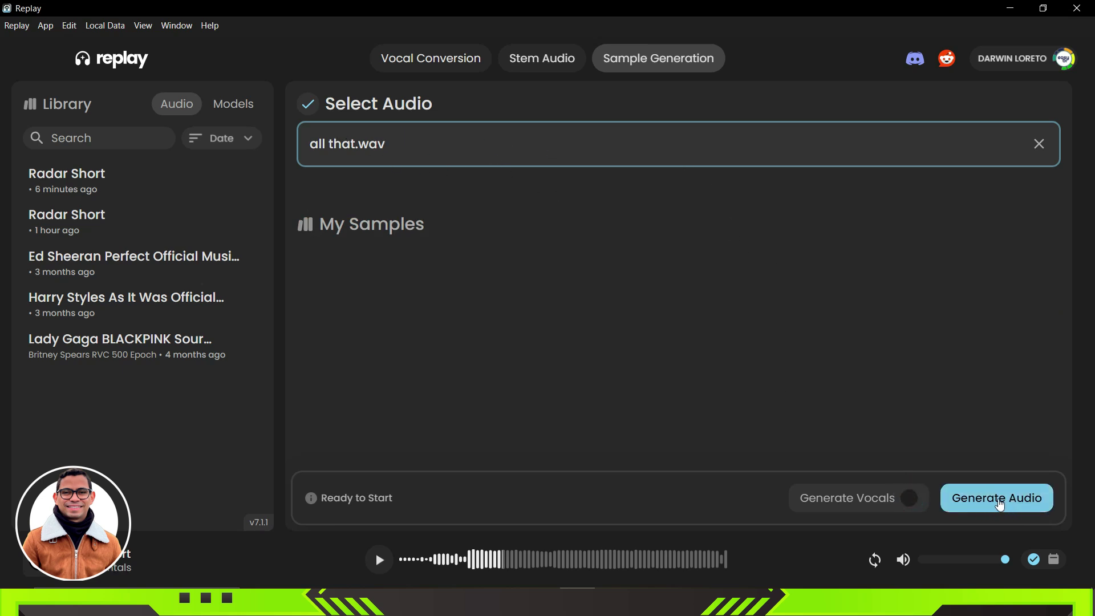
- Generate a sample without vocals from all that.wav and listen to parts of it, clearing the selected audio when done
click(1007, 504)
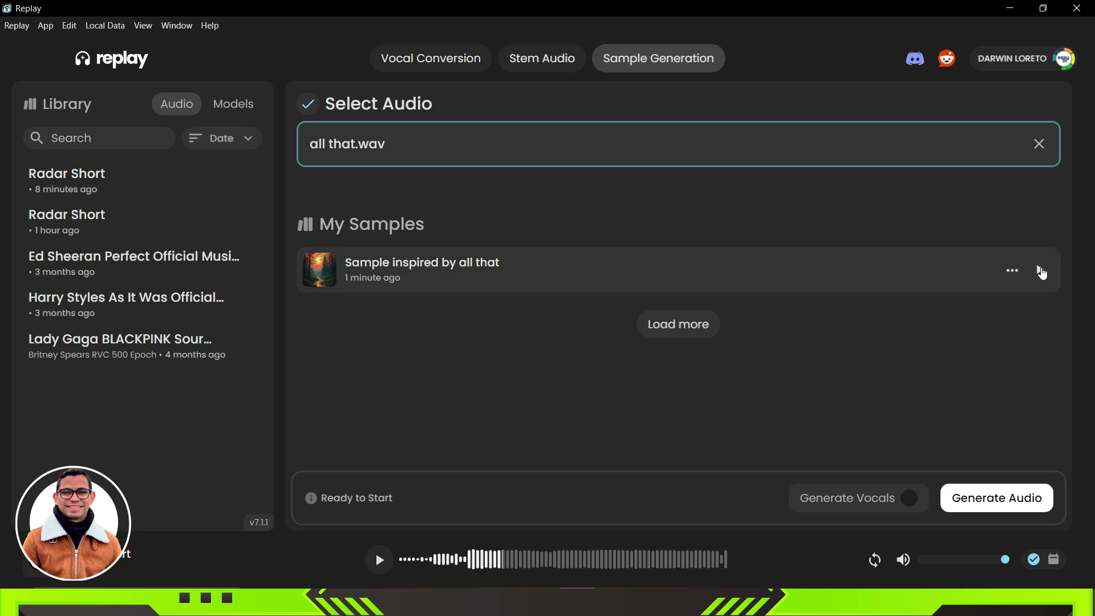
click(1041, 271)
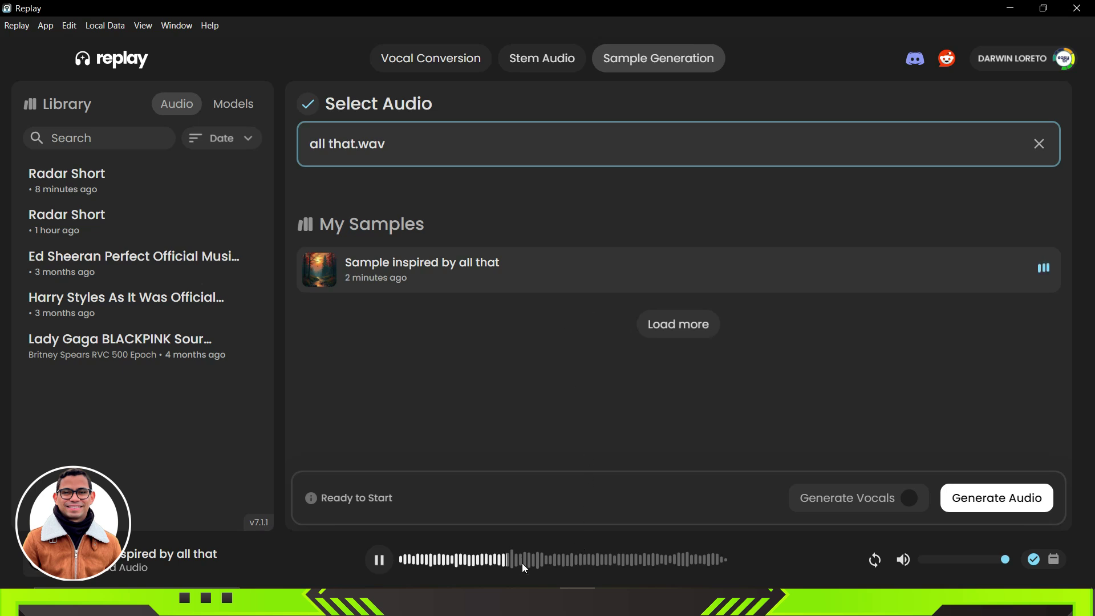
click(554, 562)
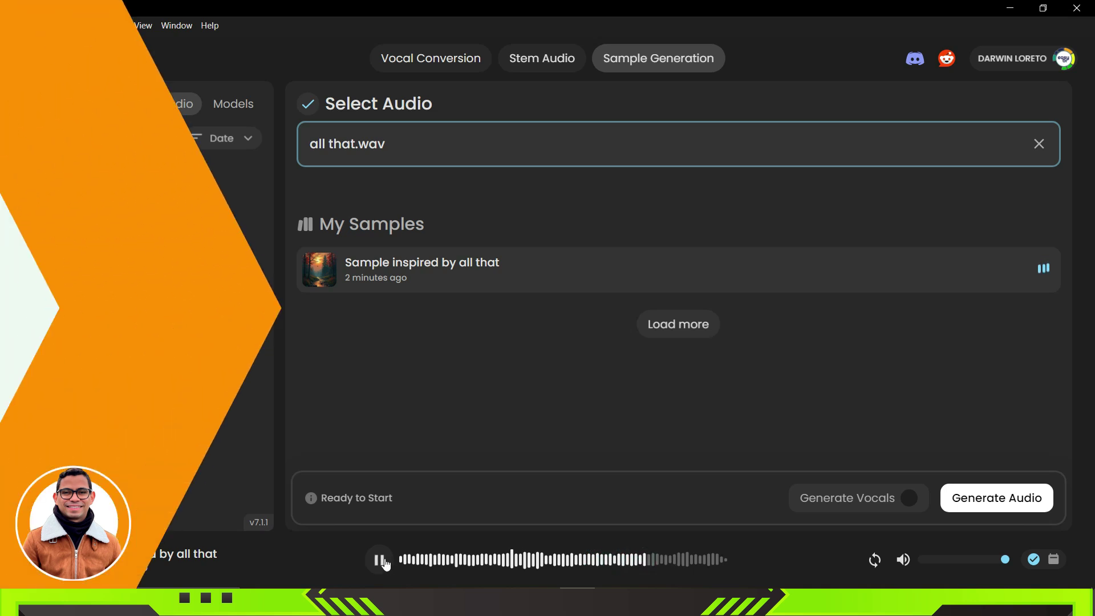
click(380, 560)
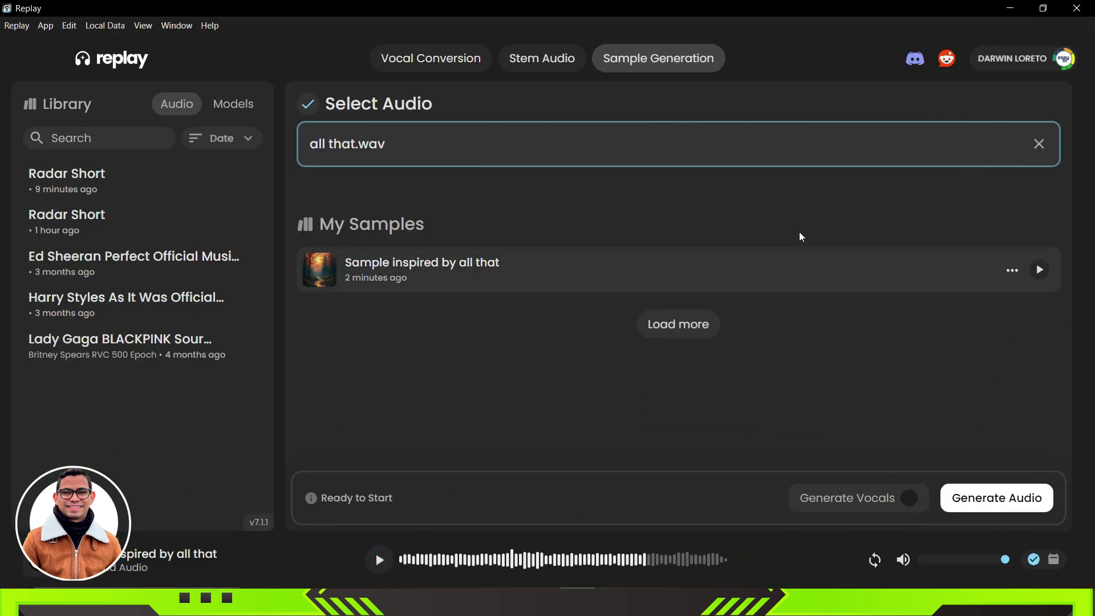
click(1039, 145)
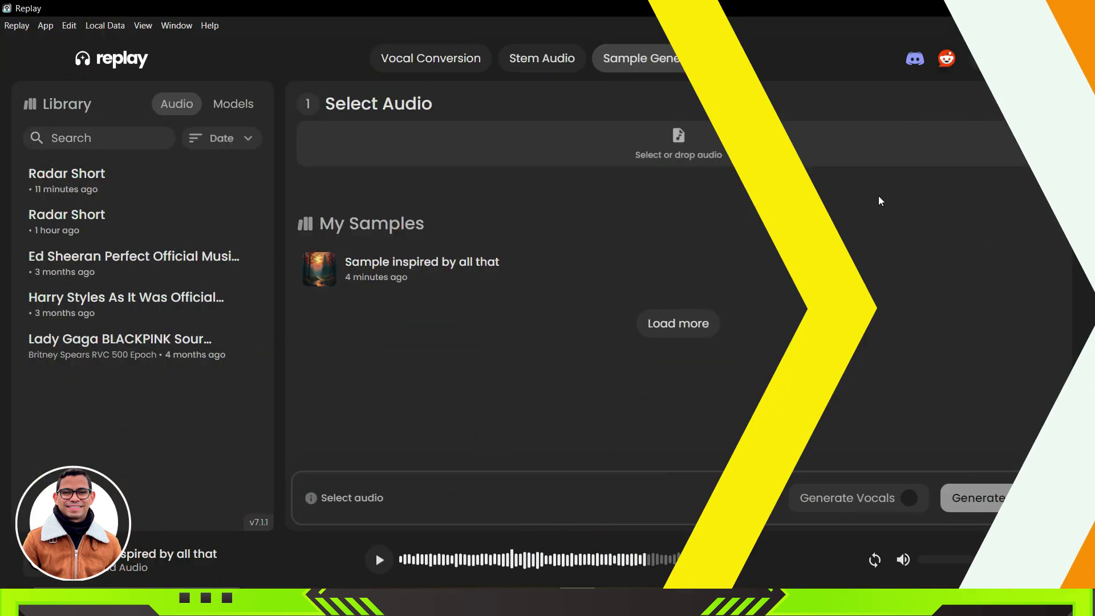